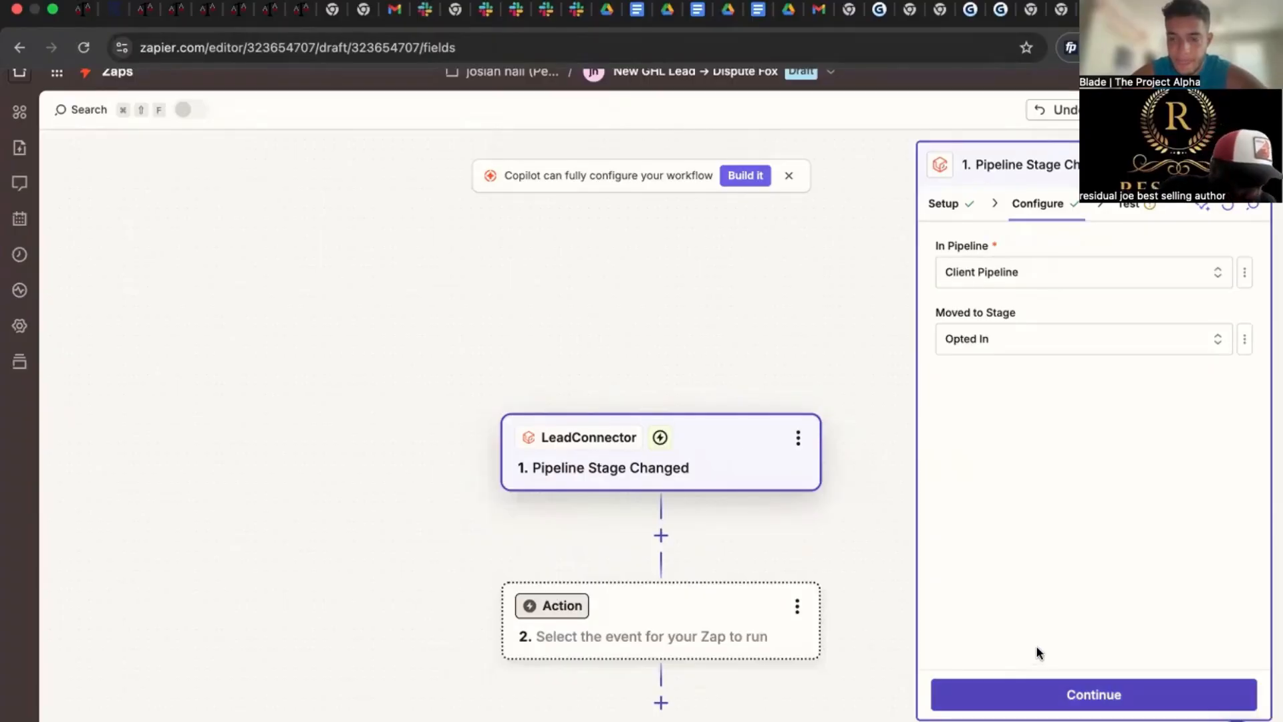
# - Accept the trigger's Client Pipeline and Opted In configuration and continue with the Pipeline Stage Changed A test record
pyautogui.click(1129, 693)
pyautogui.click(1129, 694)
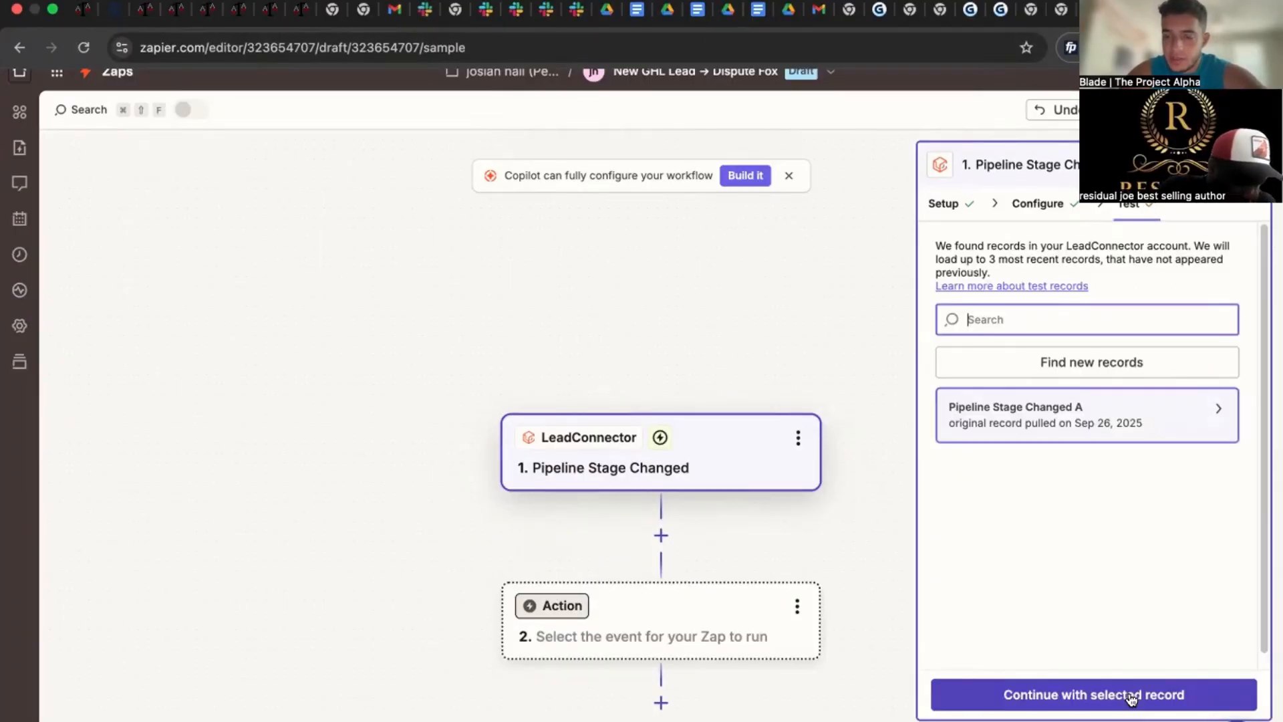
pyautogui.click(1060, 683)
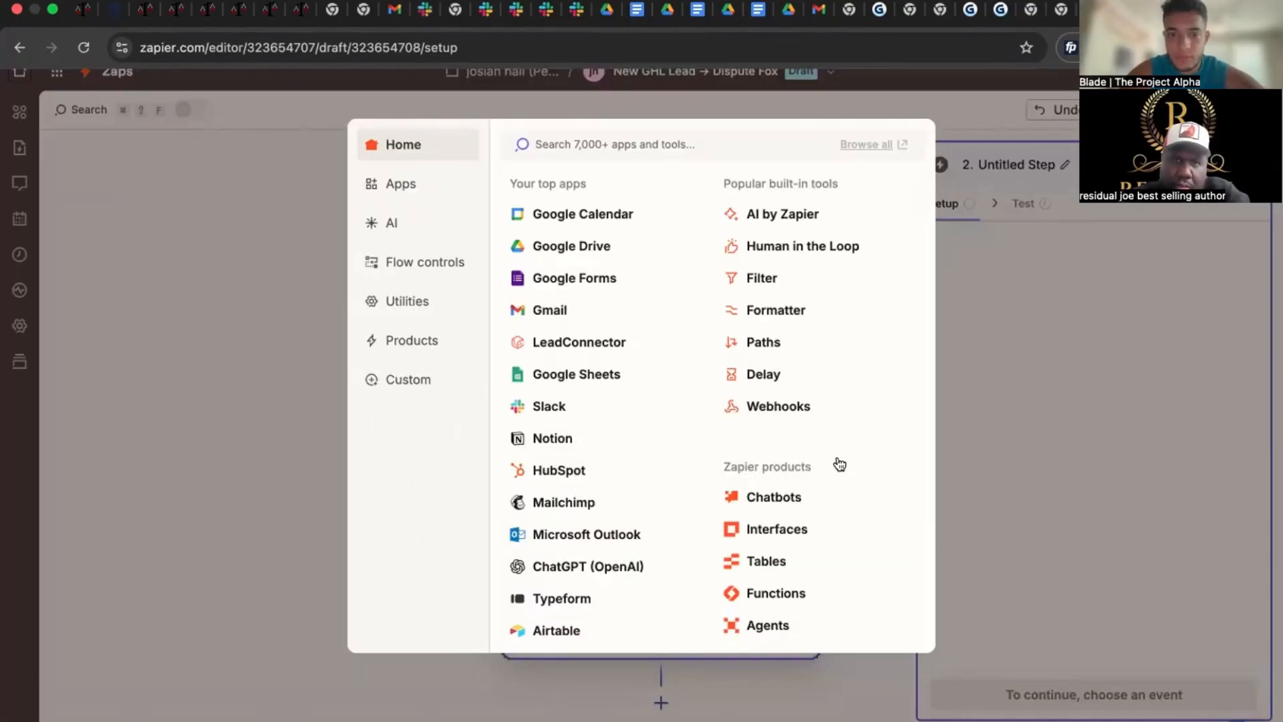
# - Set the action to DisputeFox's Add / Update Lead and open the DisputeFox settings link given on the account authorization page
pyautogui.write('dis')
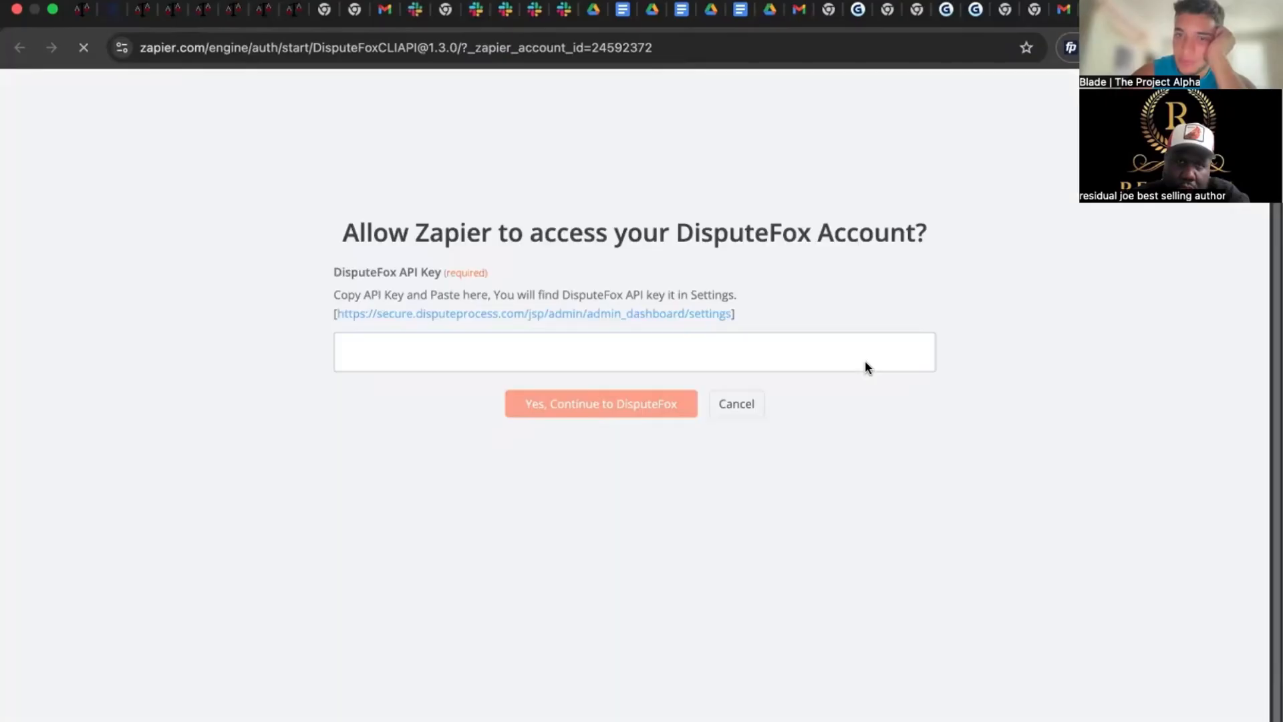
pyautogui.click(647, 314)
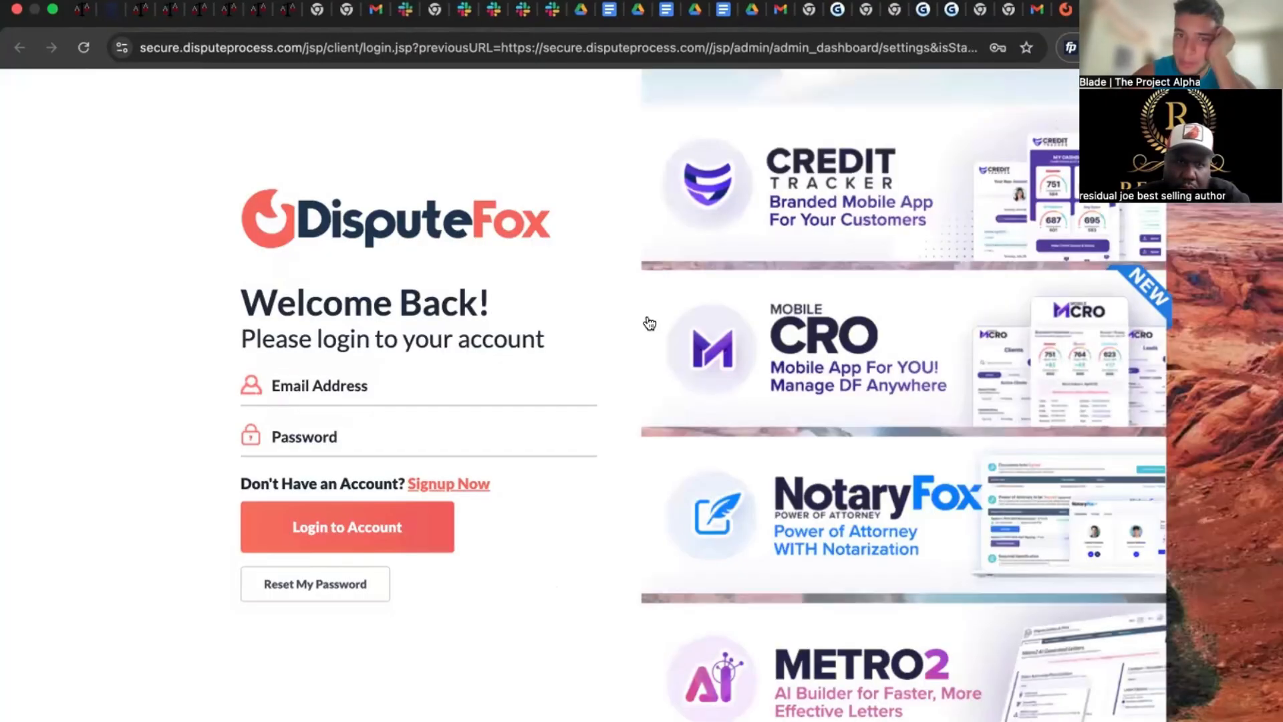
# - Log in to DisputeFox with the saved account e-mail and password
pyautogui.click(358, 524)
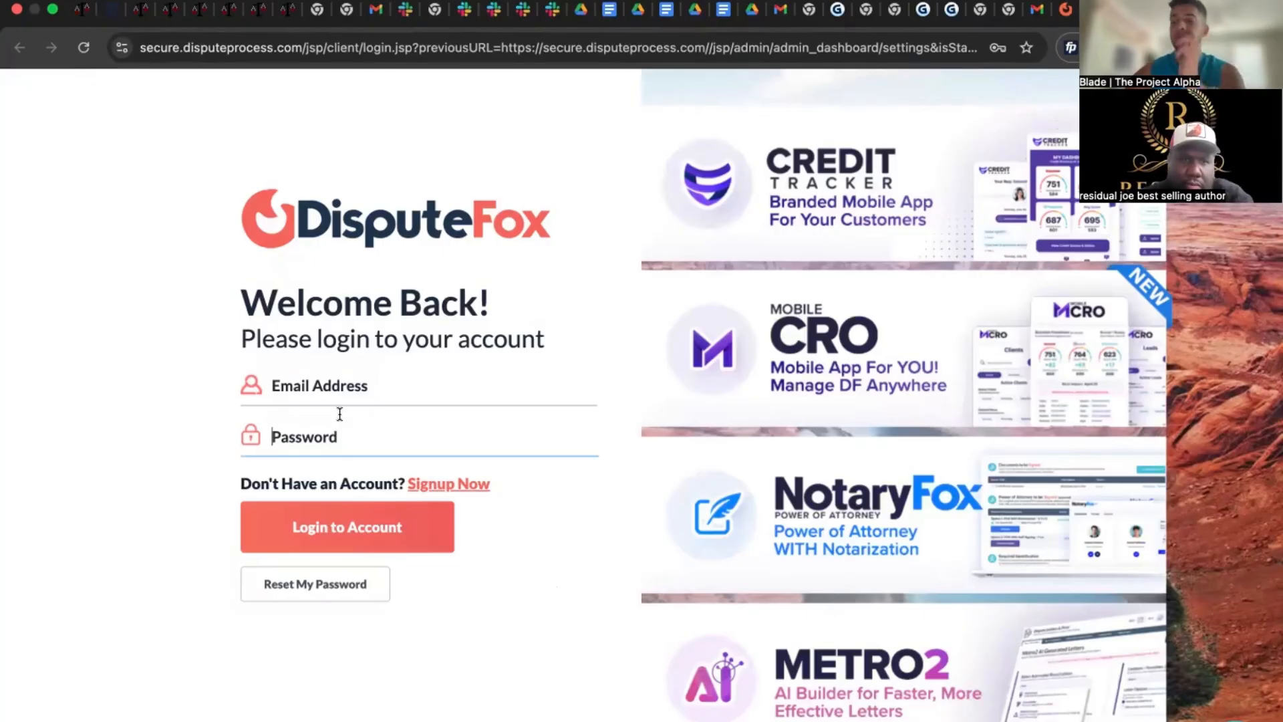
pyautogui.click(335, 381)
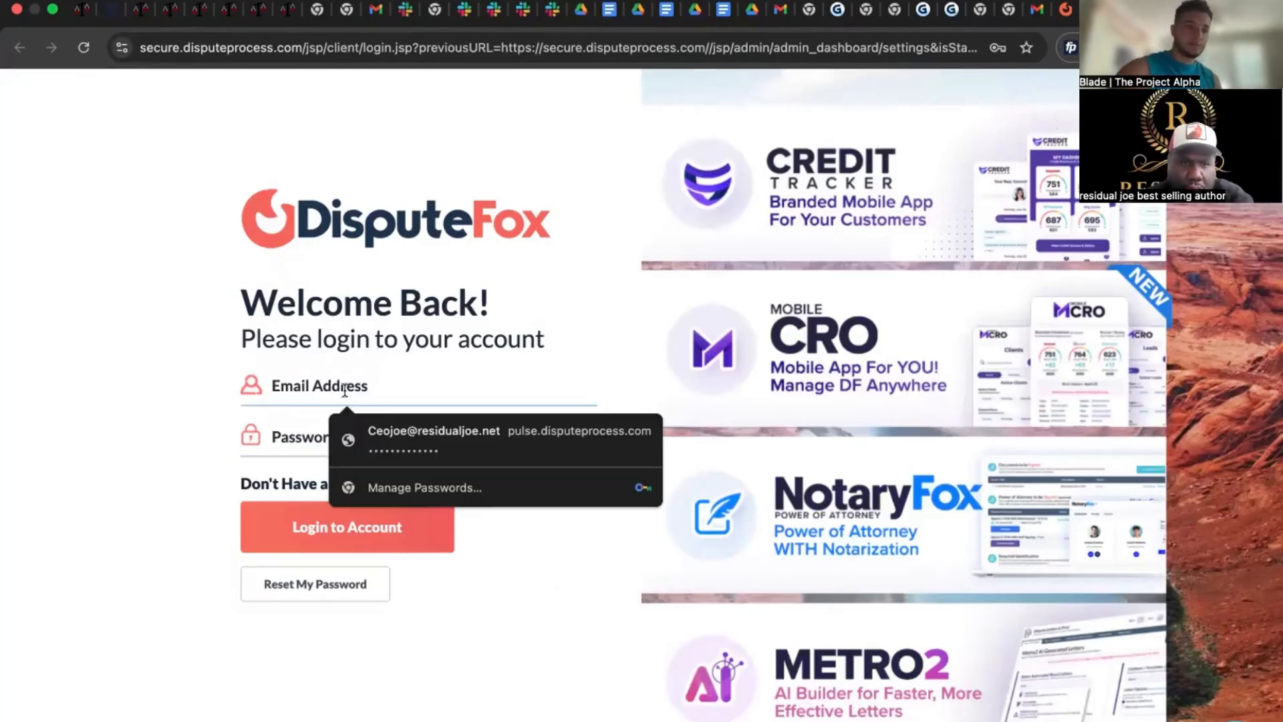
pyautogui.click(414, 444)
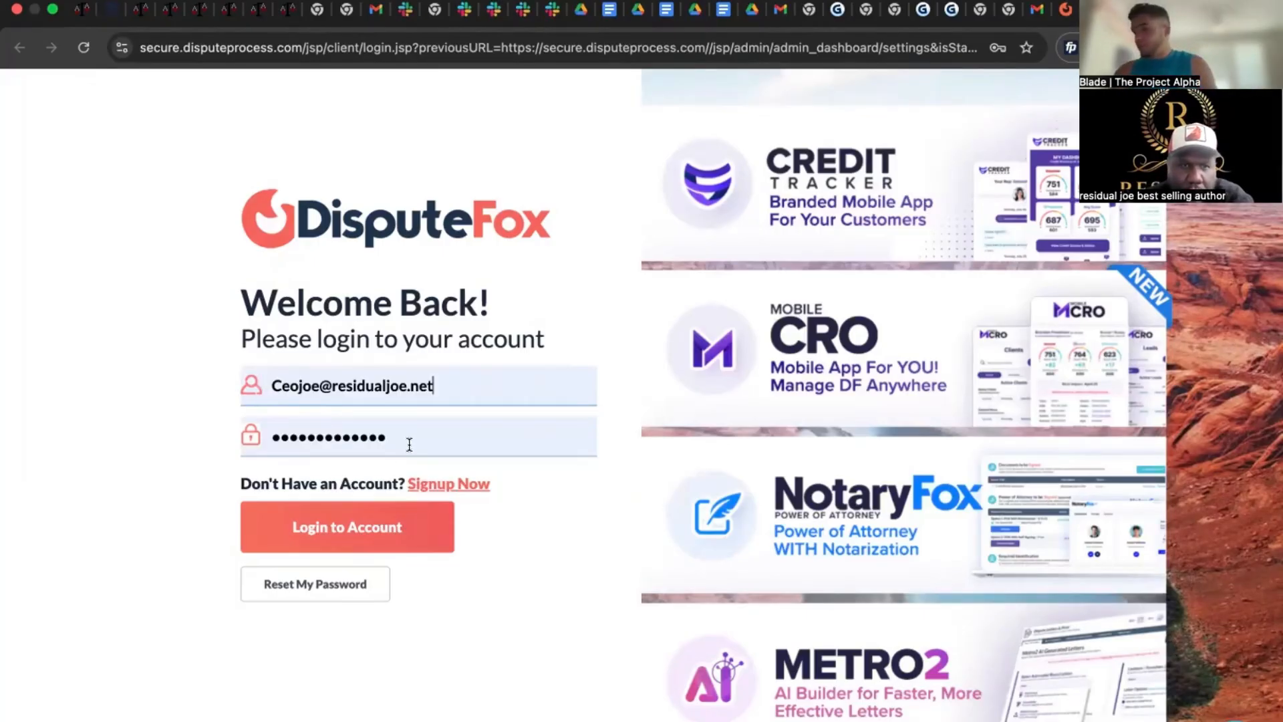
pyautogui.click(351, 532)
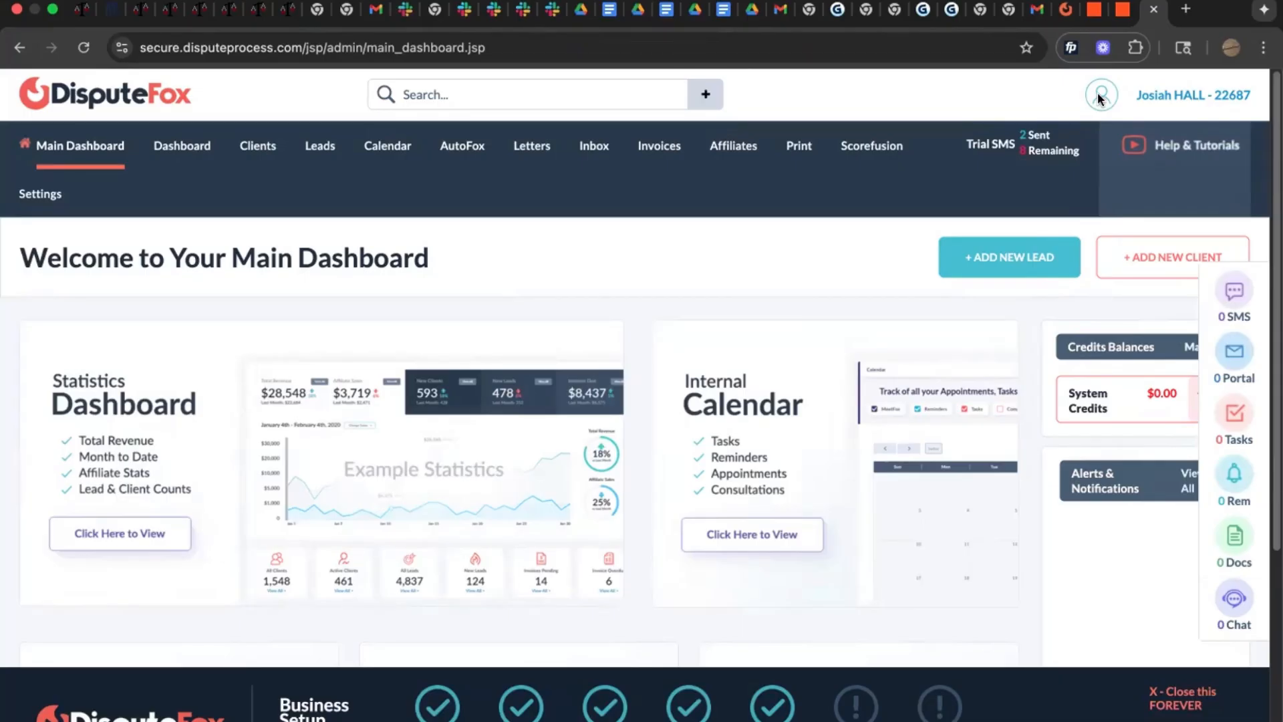
# - Open the Zapier Configuration in DisputeFox's account settings, where the Fox API key is managed
pyautogui.click(1128, 15)
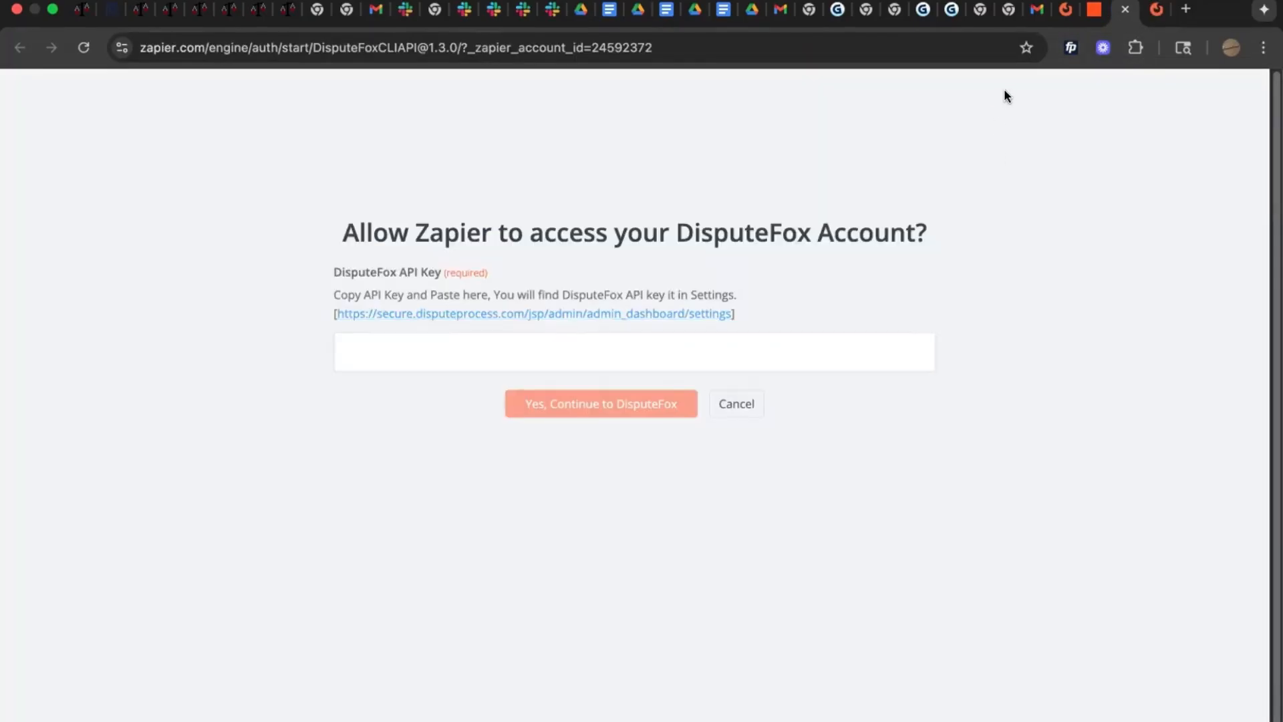
pyautogui.click(1010, 52)
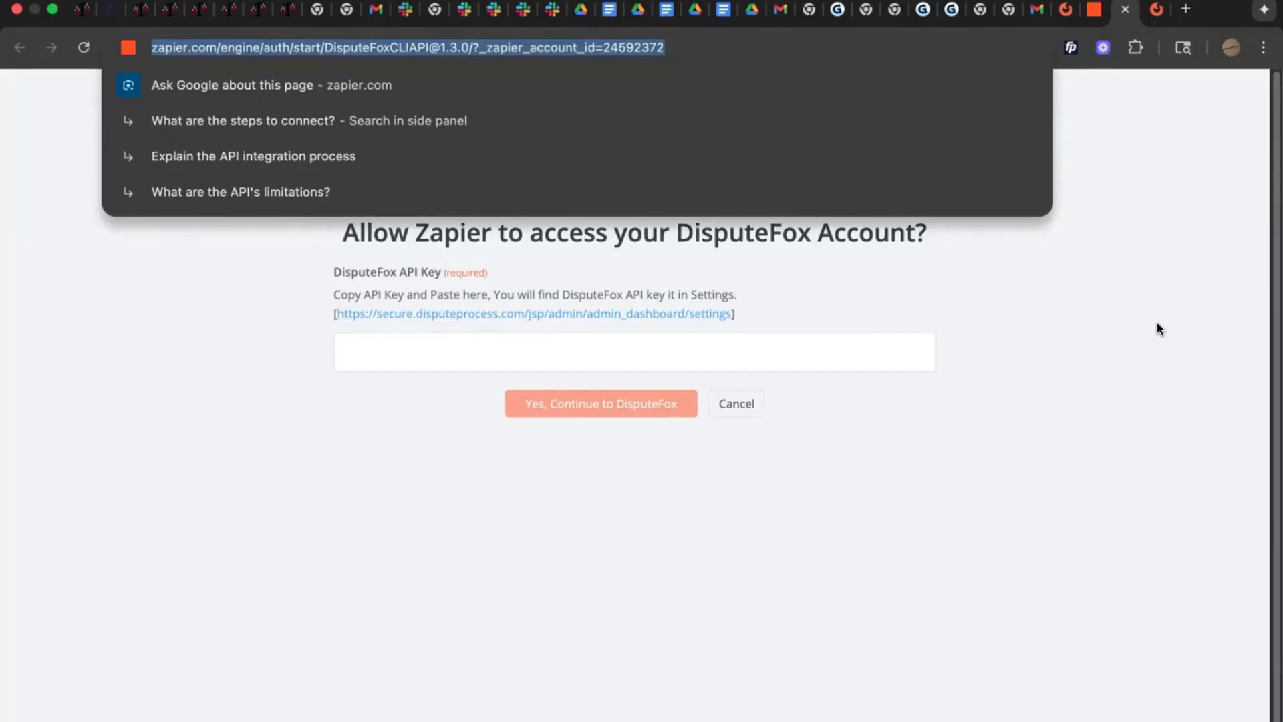
pyautogui.click(1156, 11)
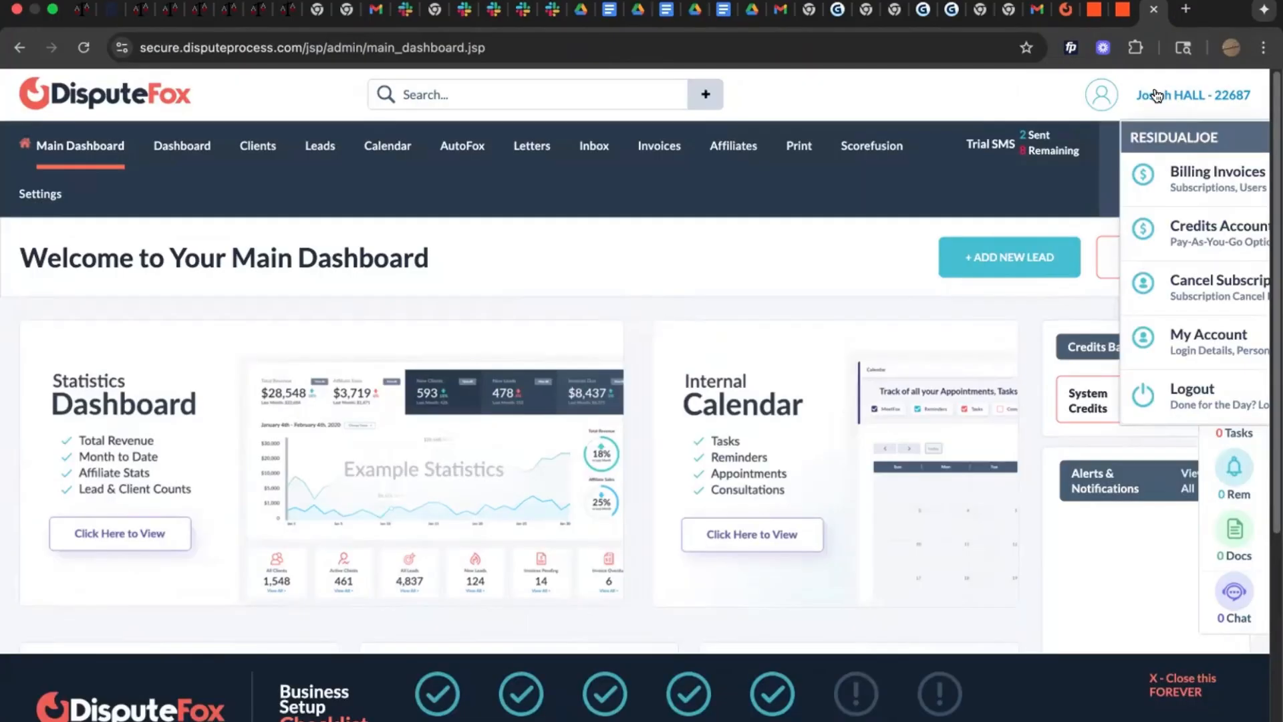
pyautogui.click(1179, 343)
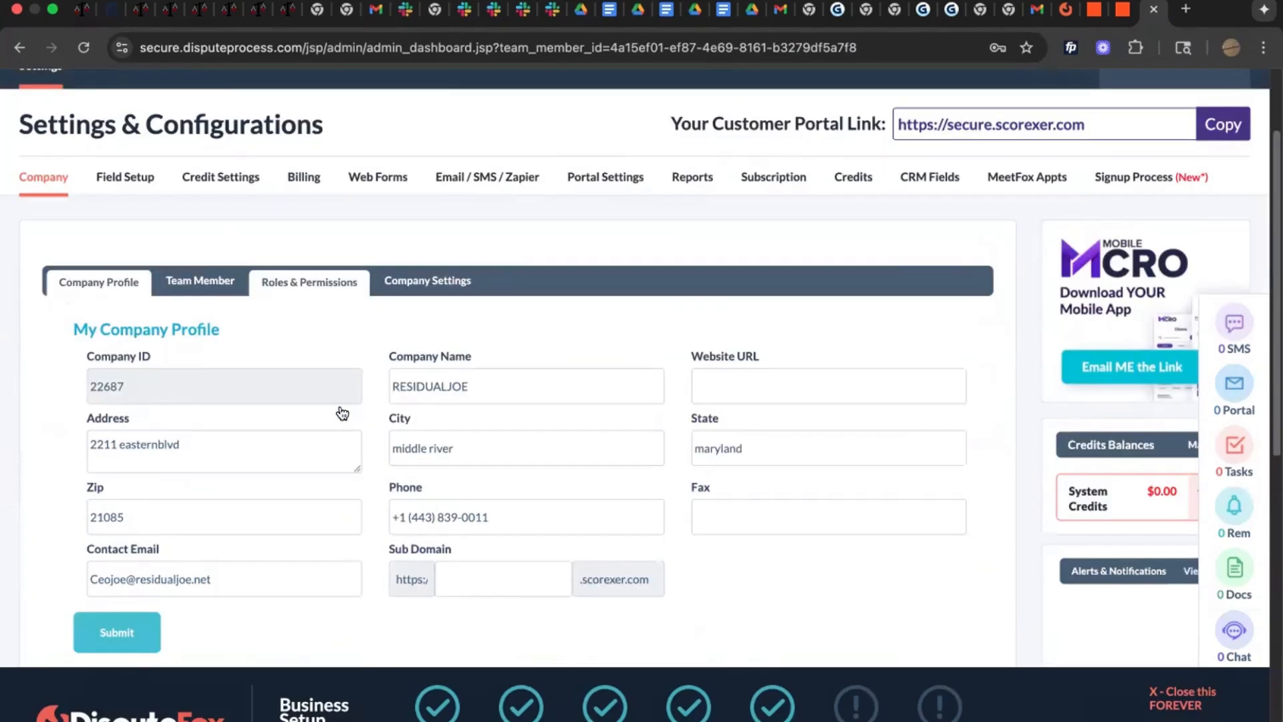
pyautogui.click(411, 411)
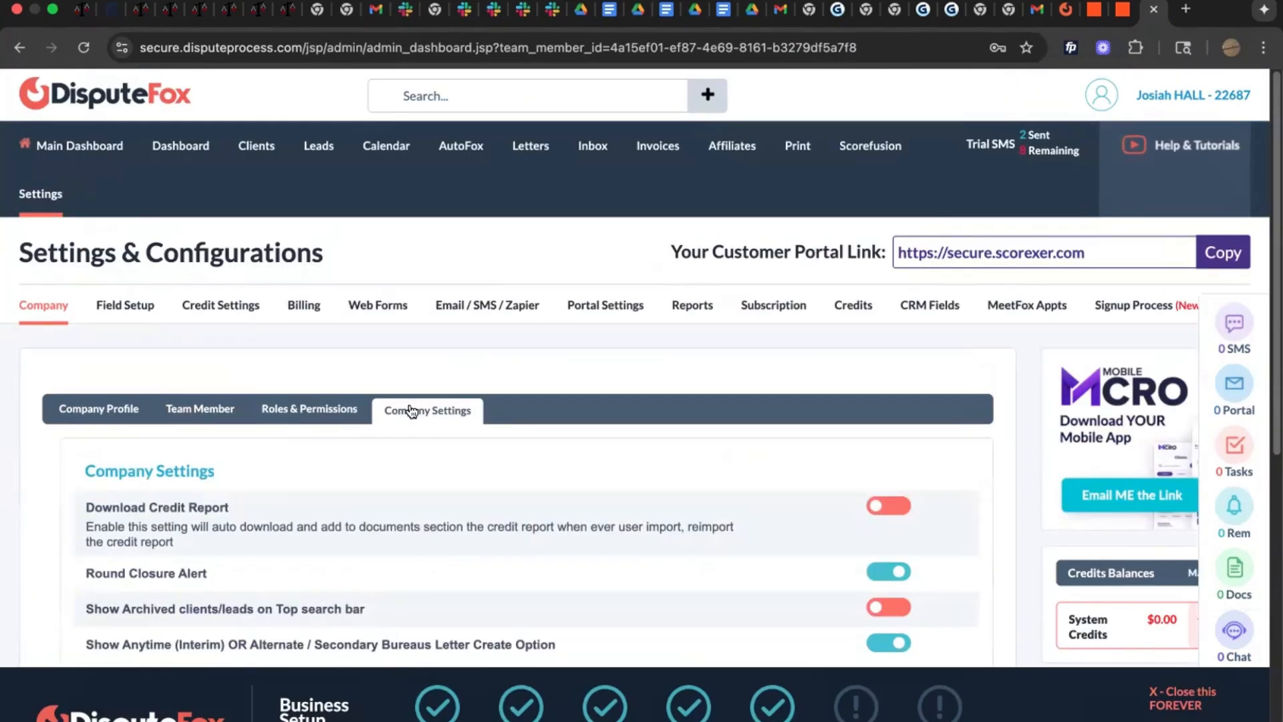
pyautogui.click(472, 305)
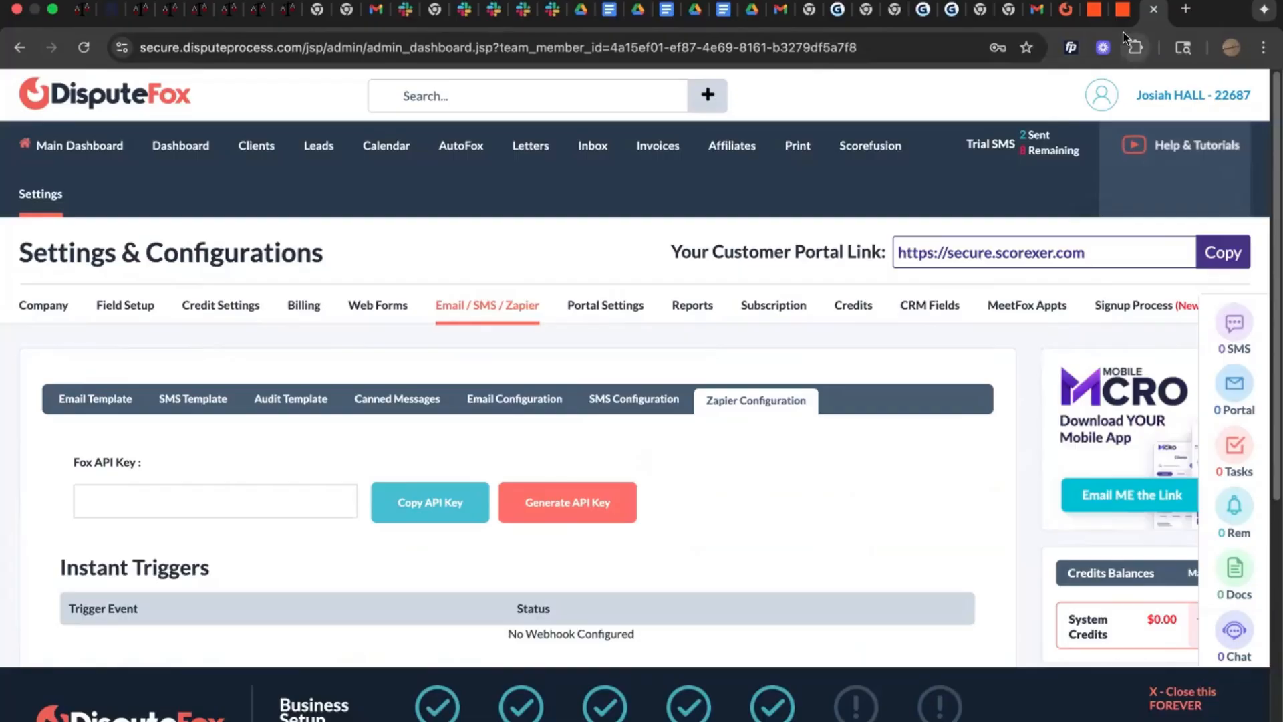
# - Generate a Fox API key, authorize Zapier's DisputeFox connection with that API key, and return to the Zap editor
pyautogui.click(1123, 11)
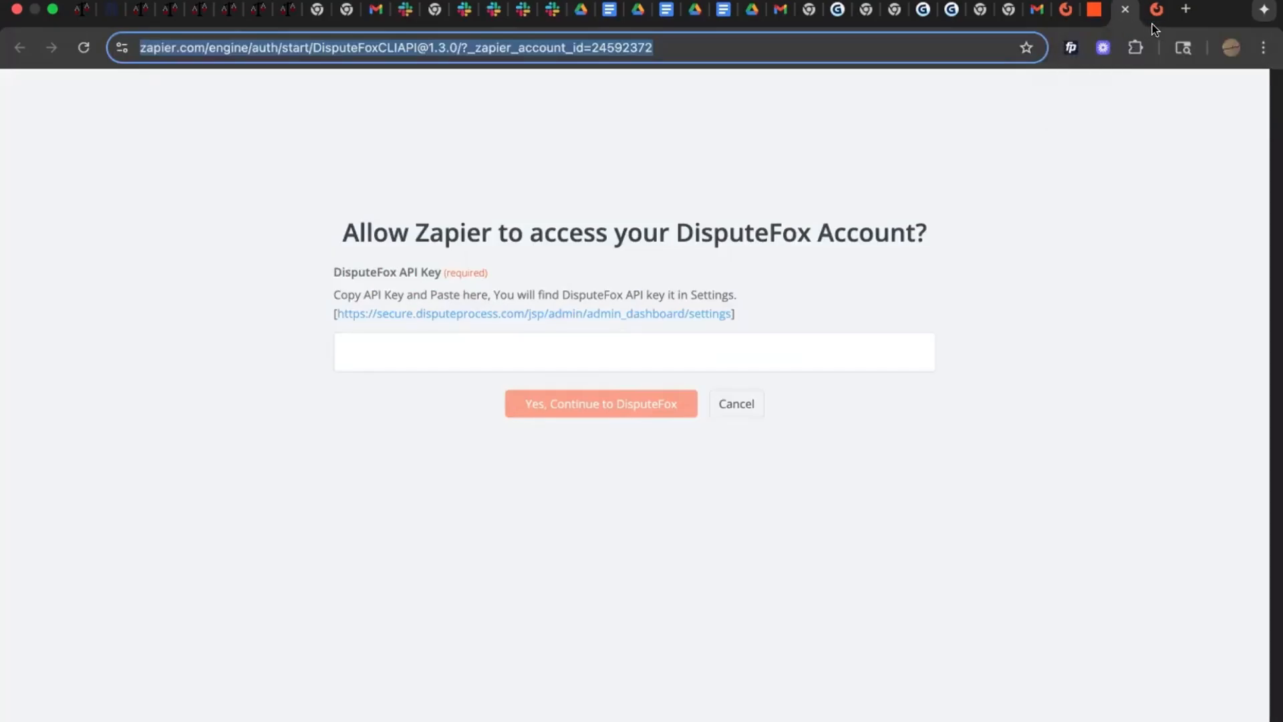
pyautogui.click(1152, 20)
pyautogui.click(606, 404)
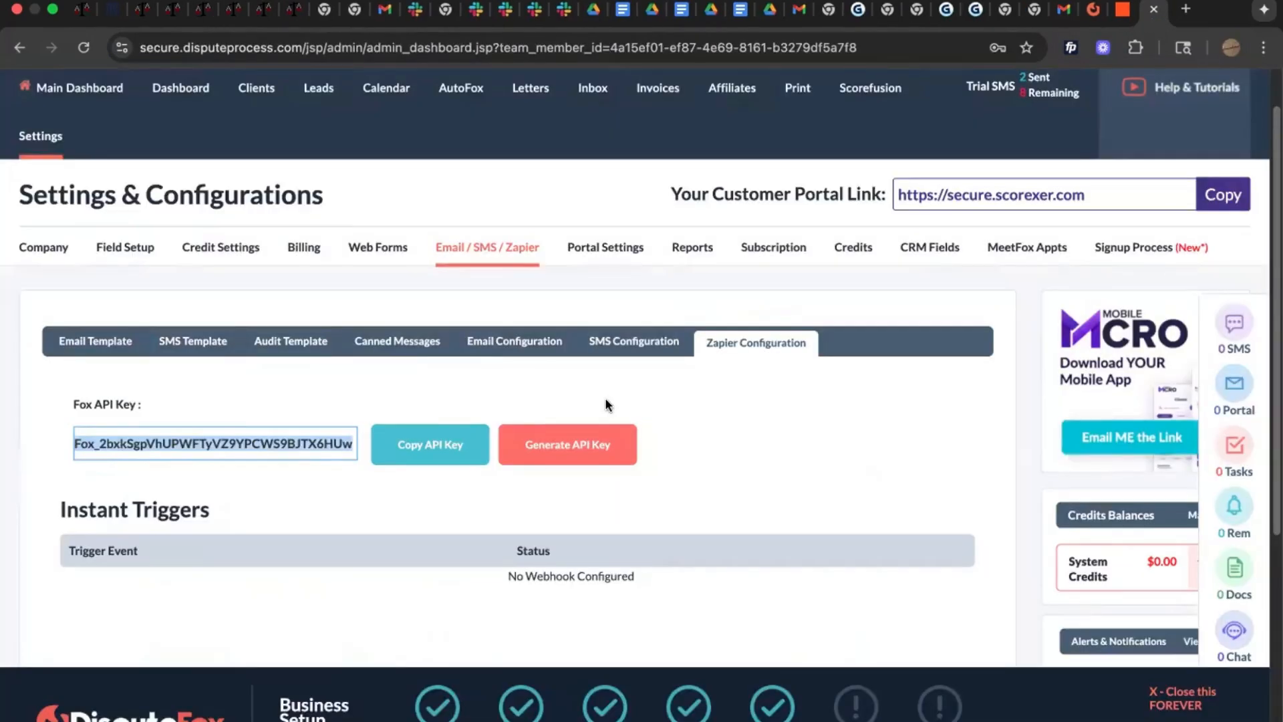
pyautogui.click(704, 434)
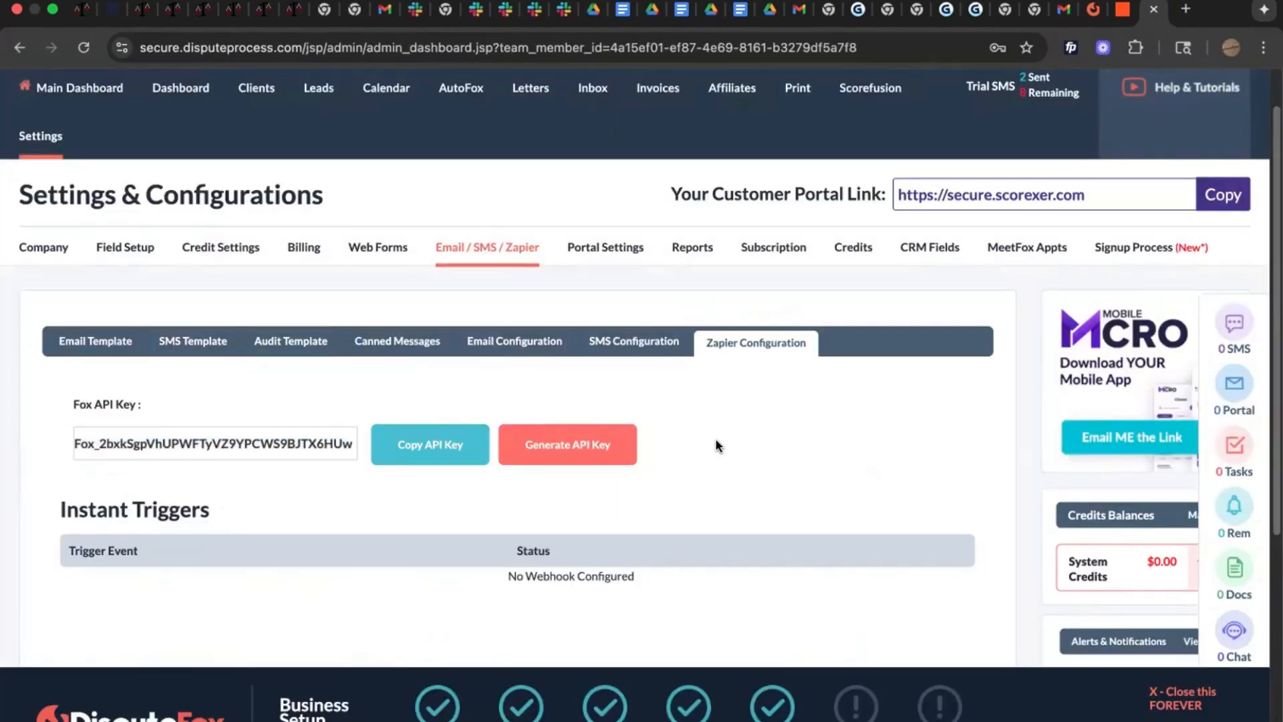
pyautogui.click(1095, 9)
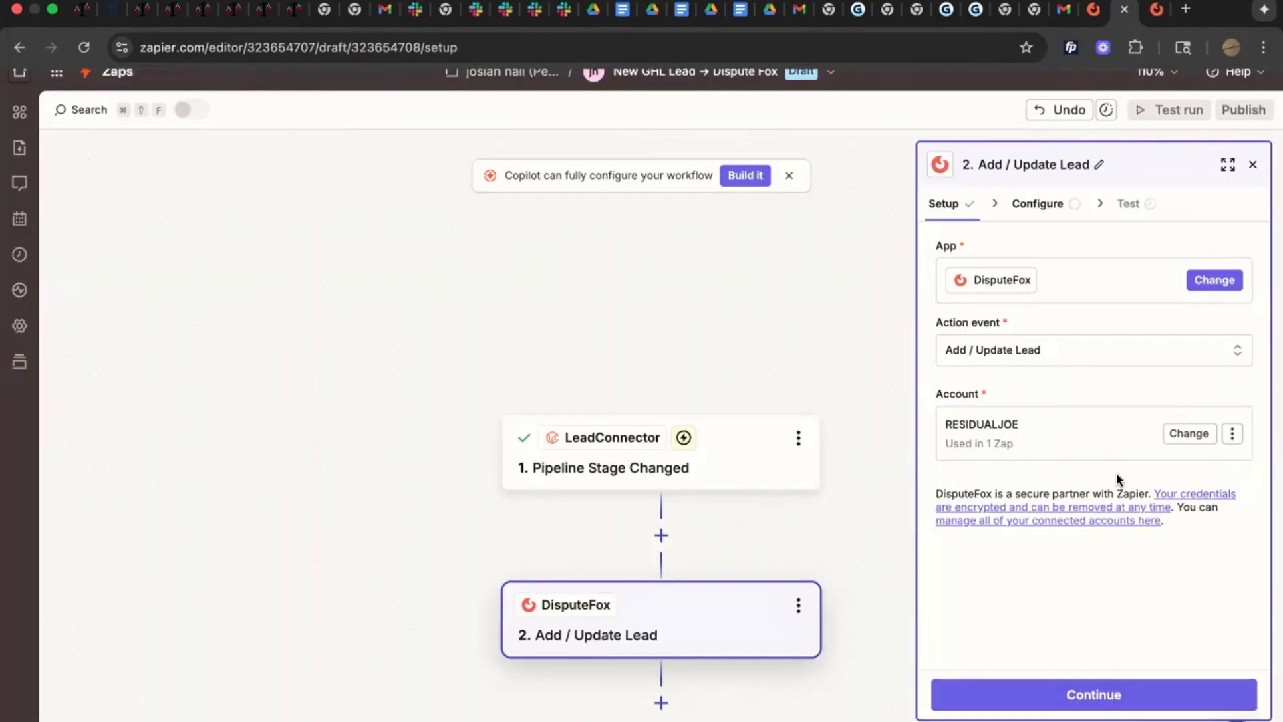
# - Continue to the Add / Update Lead fields and map the required name fields, Email Address and Cell Phone to the matching trigger data
pyautogui.click(1036, 695)
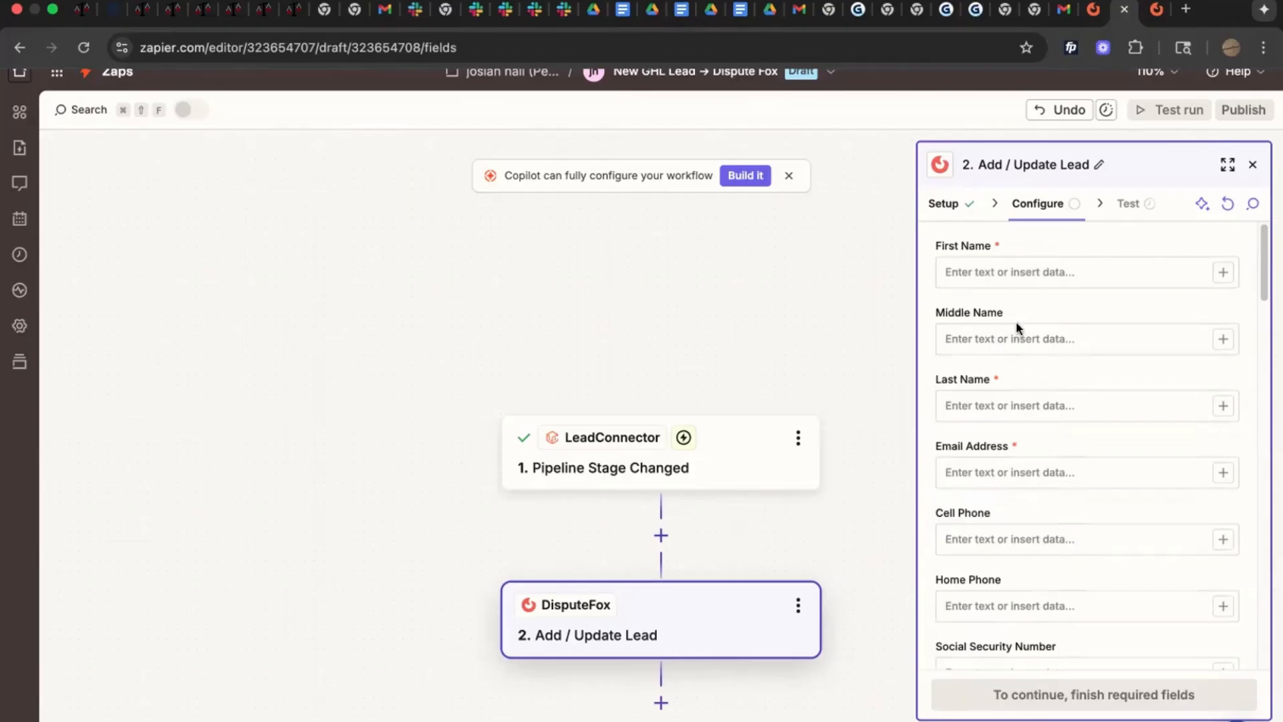
pyautogui.click(1015, 273)
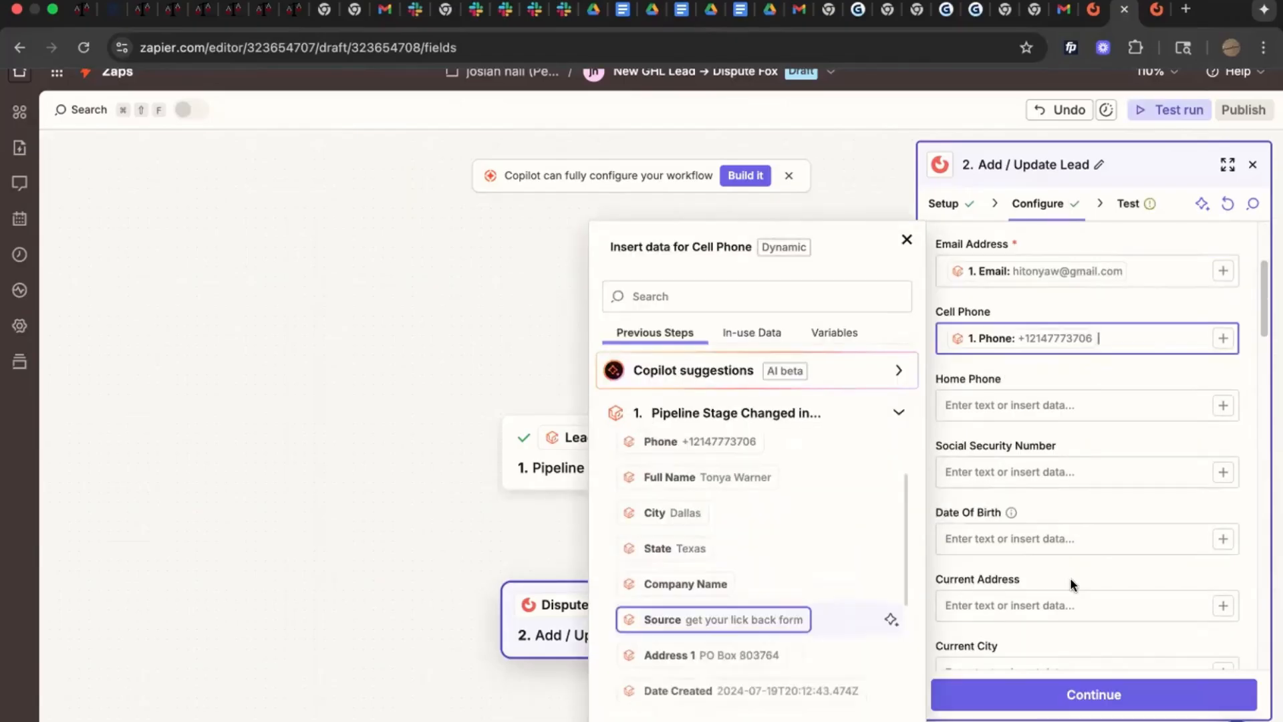
pyautogui.scroll(-1, 827, 621)
pyautogui.scroll(-5, 826, 621)
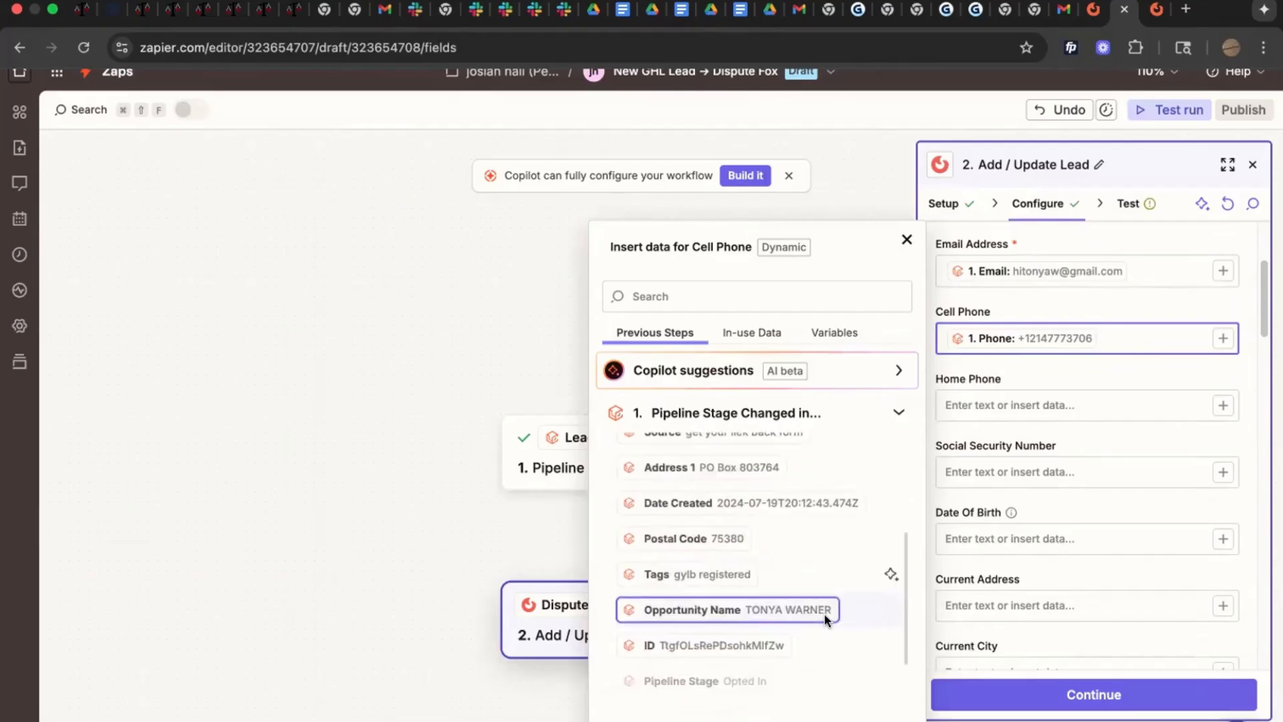
pyautogui.scroll(-5, 826, 621)
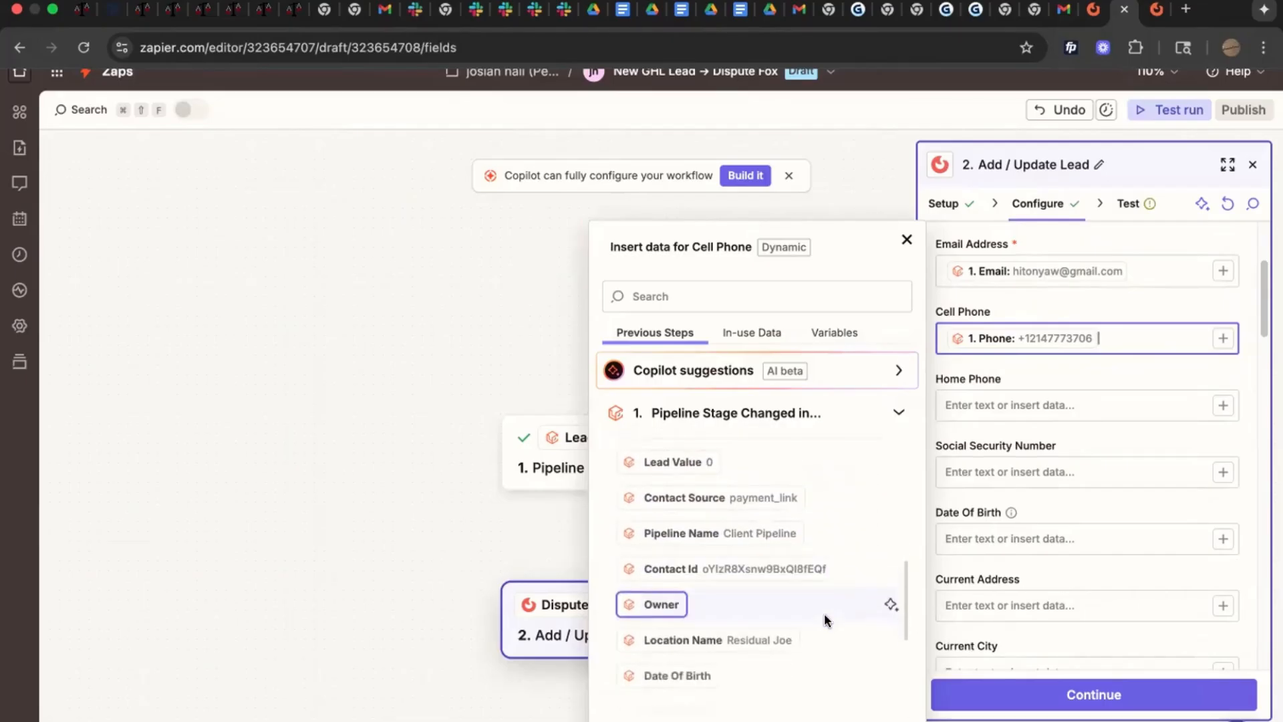
pyautogui.scroll(-5, 825, 612)
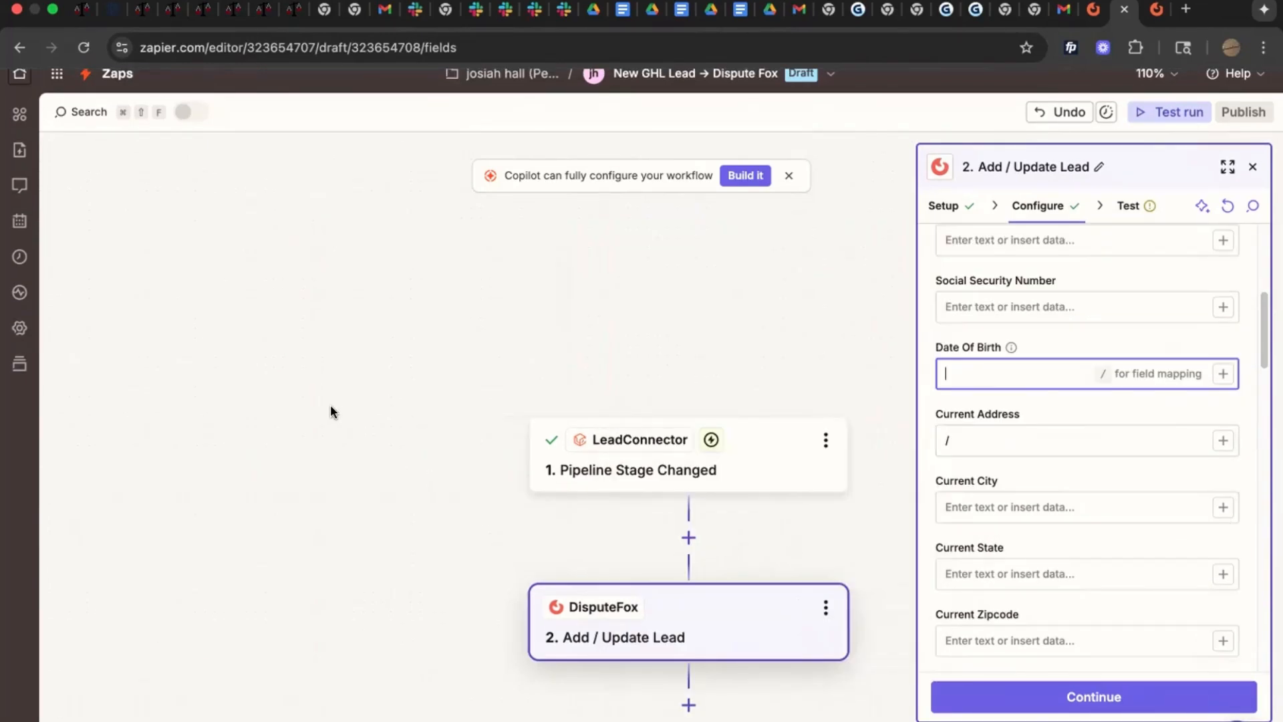
# - Try to map Current Address to the Full Address value from the Pipeline Stage Changed trigger
pyautogui.click(978, 439)
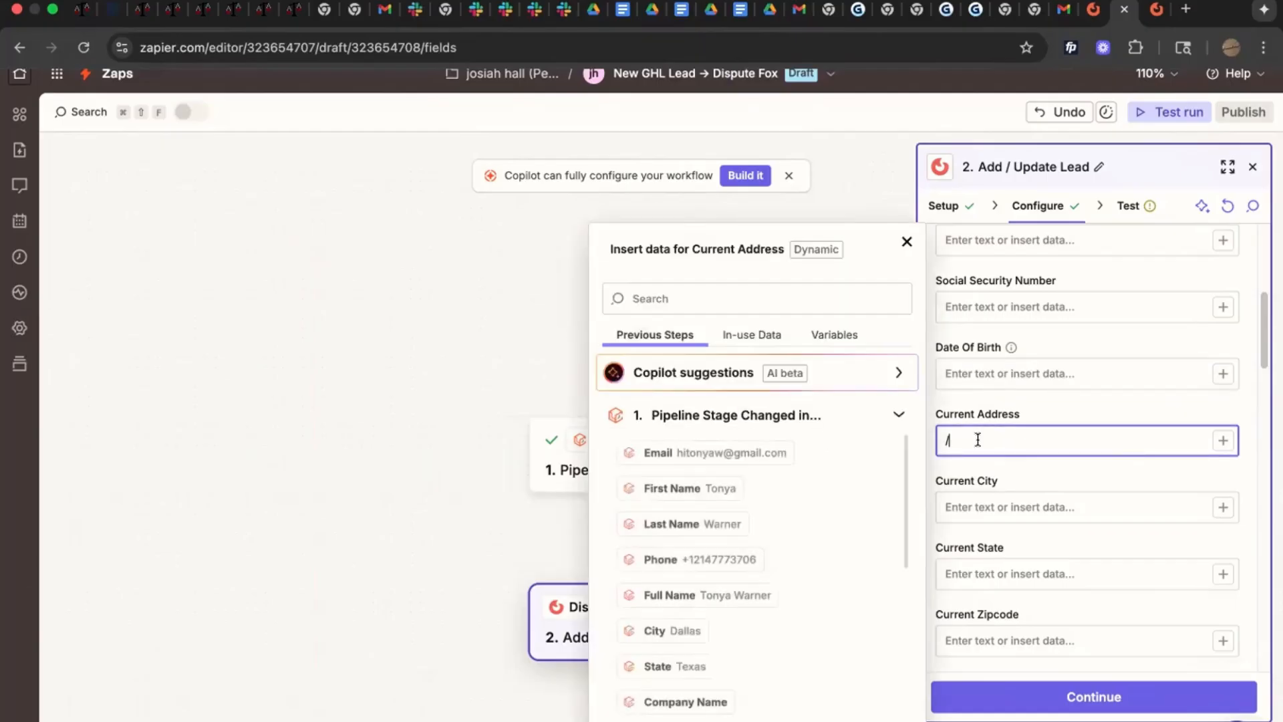
pyautogui.scroll(-5, 802, 543)
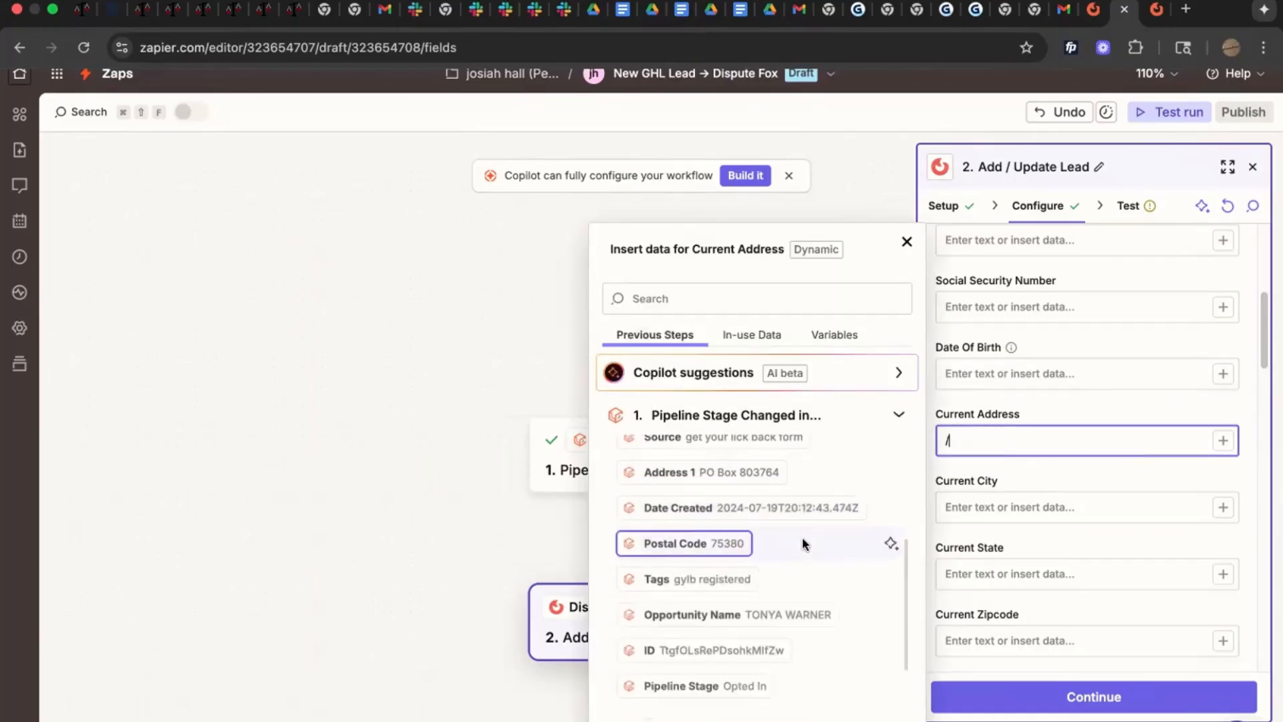
pyautogui.scroll(3, 788, 525)
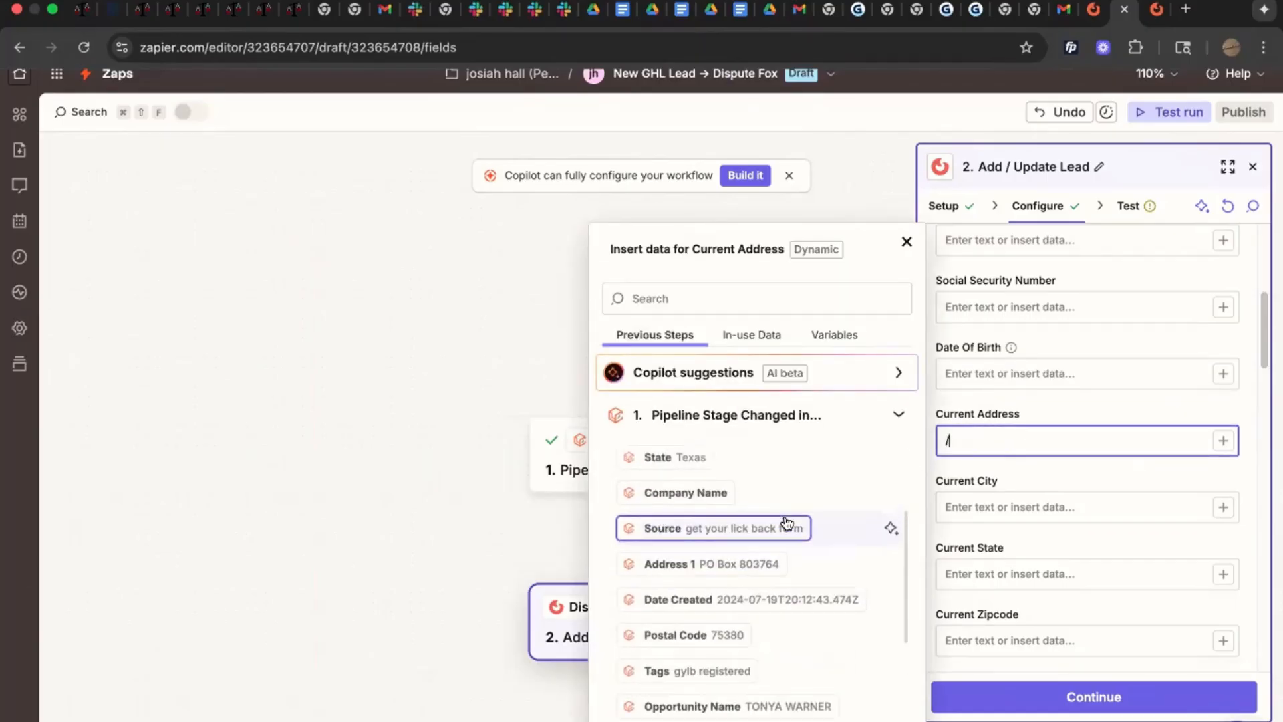
pyautogui.scroll(-2, 786, 522)
pyautogui.scroll(-4, 787, 523)
pyautogui.click(770, 511)
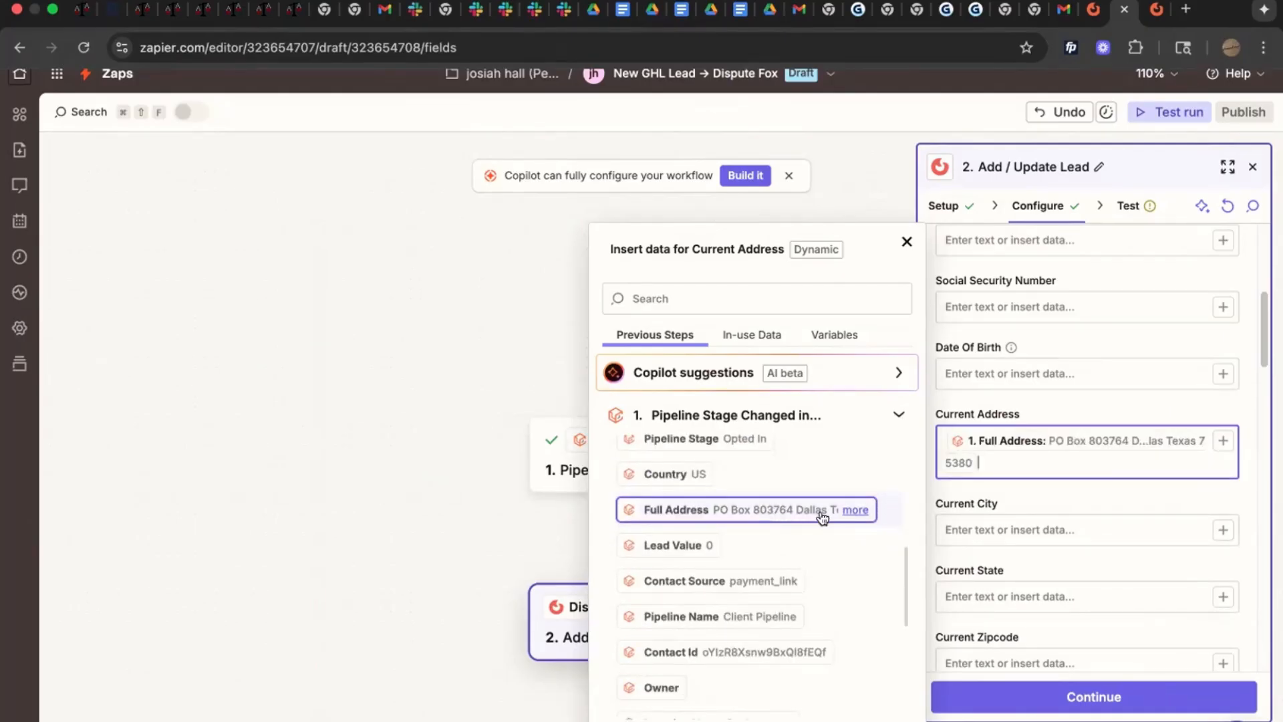
pyautogui.press('BackSpace')
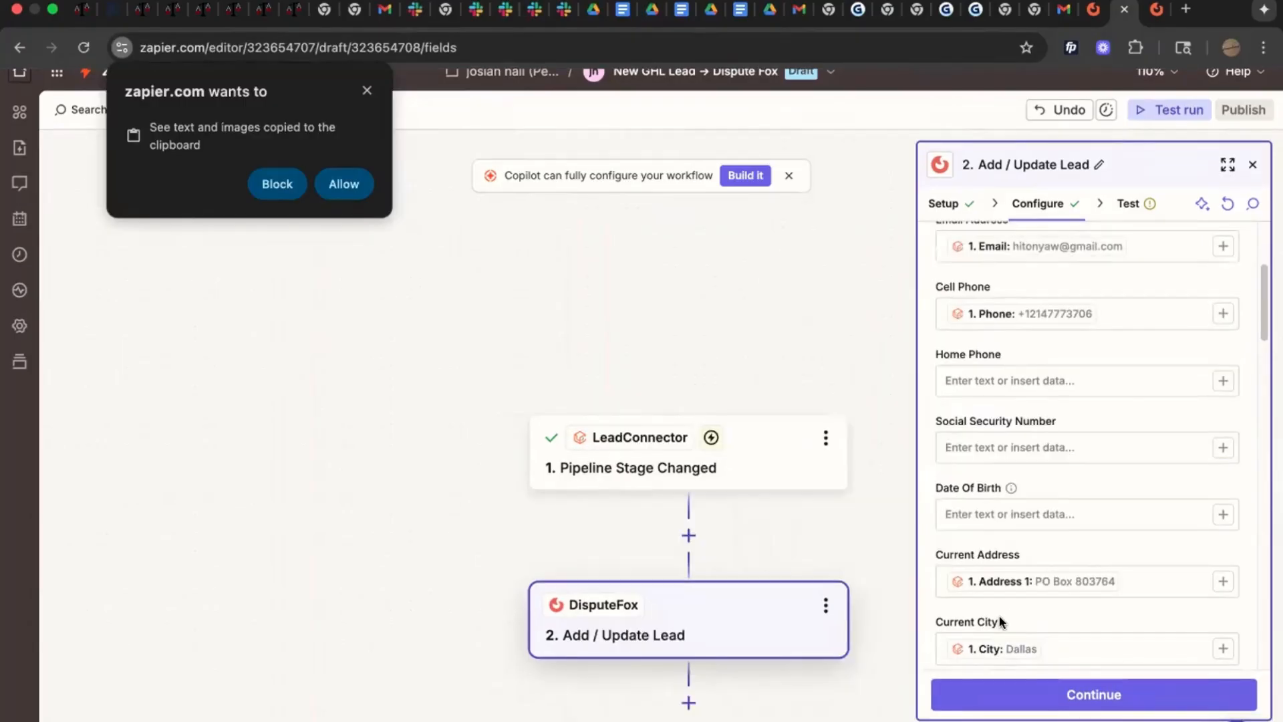
# - Map the lead's Date Of Birth to the Date Of Birth value from the Pipeline Stage Changed trigger
pyautogui.click(993, 531)
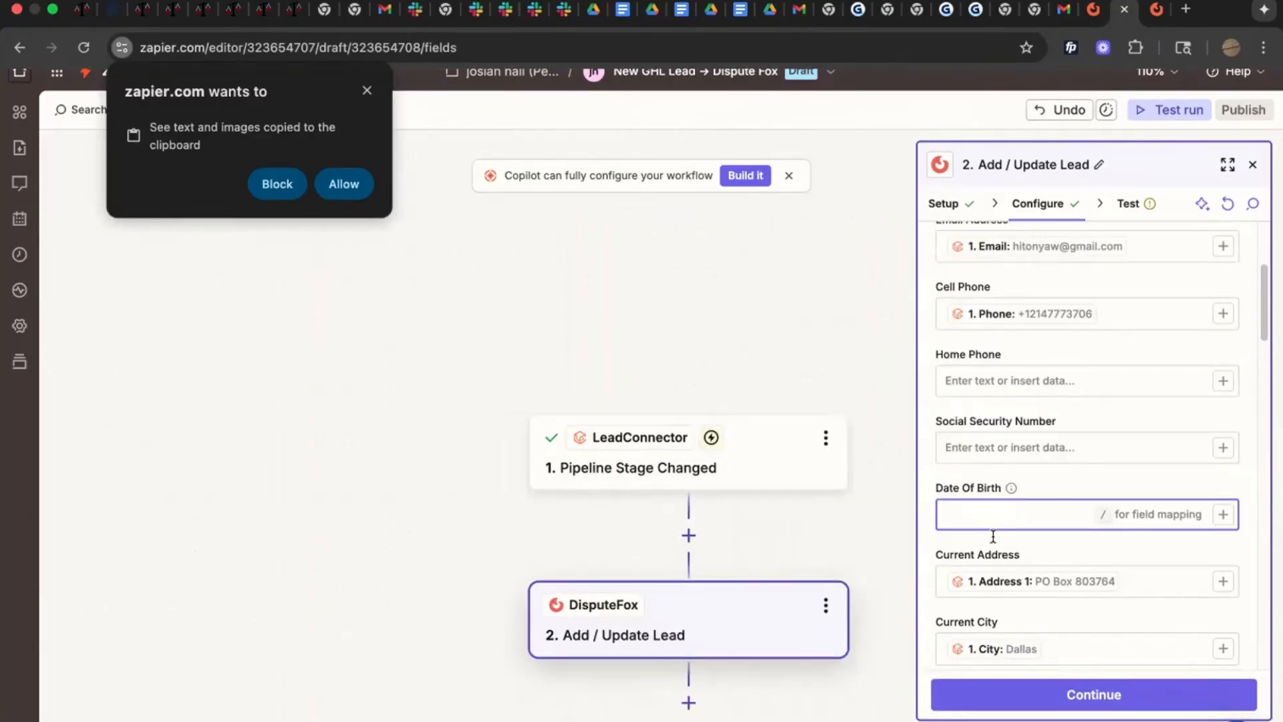
pyautogui.write('/')
pyautogui.click(696, 291)
# - Search the trigger data for "soci" to find a value for the Social Security Number field
pyautogui.write('/')
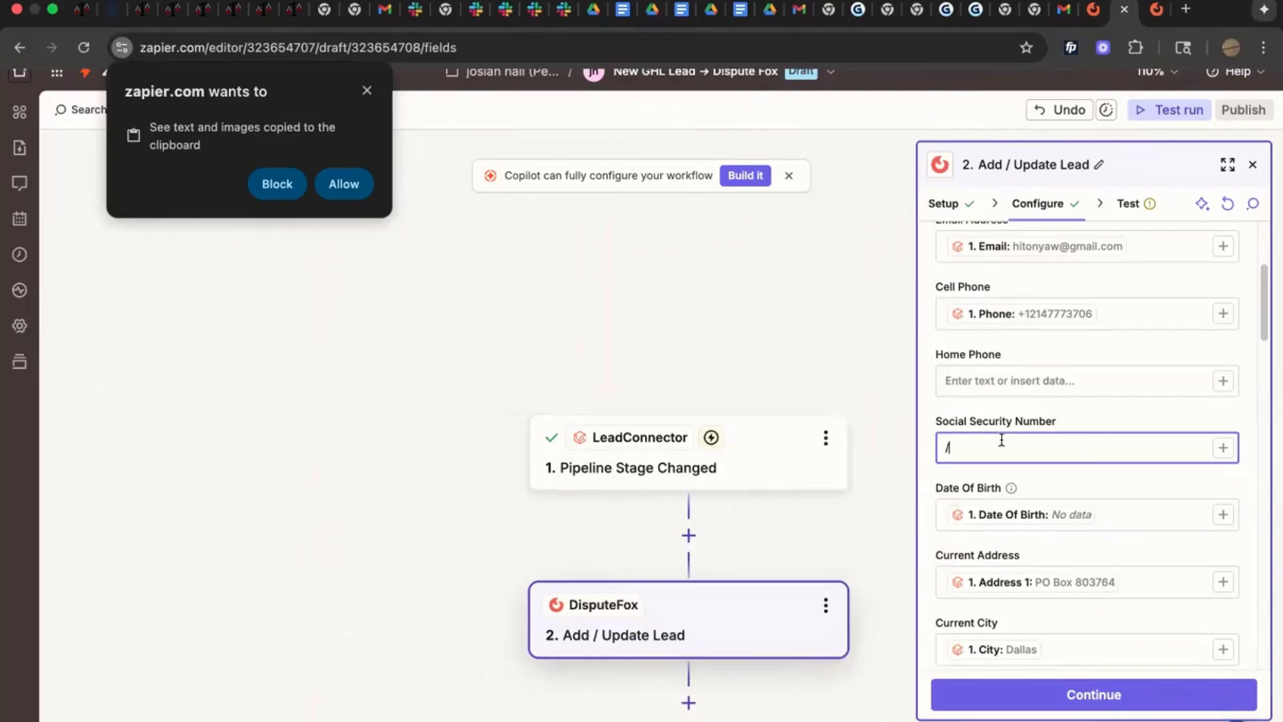
pyautogui.click(689, 291)
pyautogui.write('so')
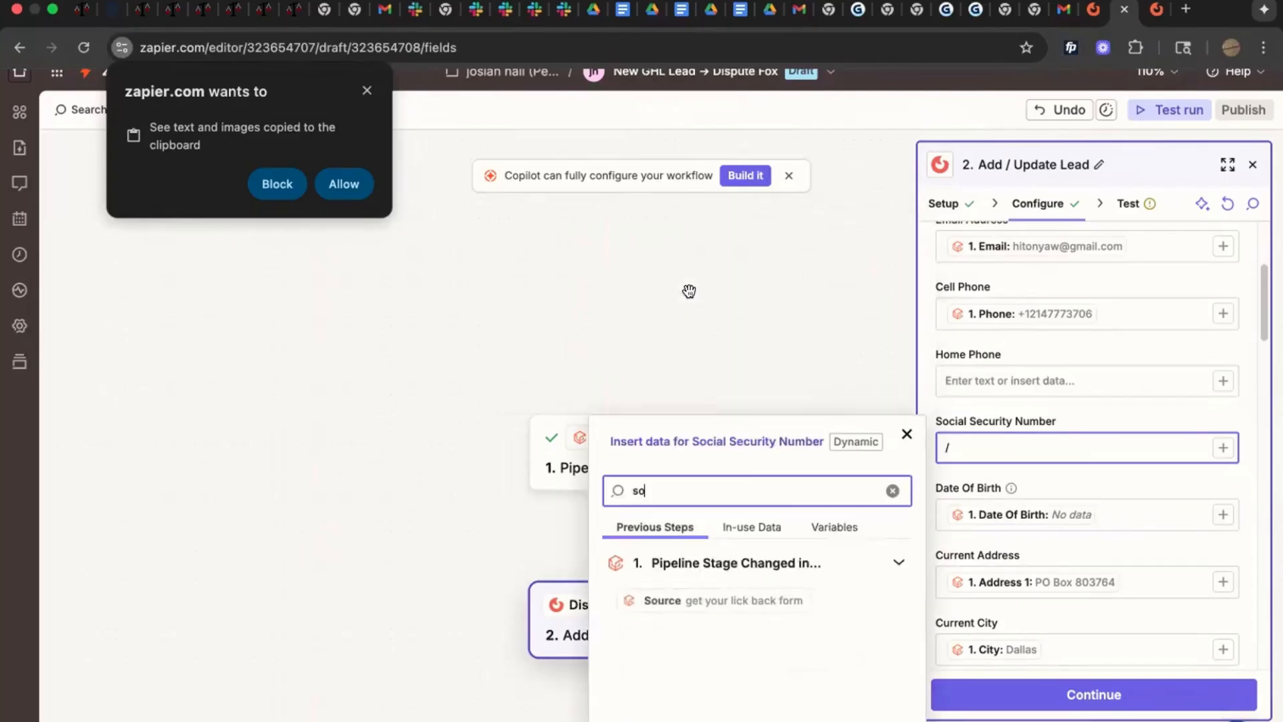
pyautogui.write('ci')
pyautogui.press('super+a')
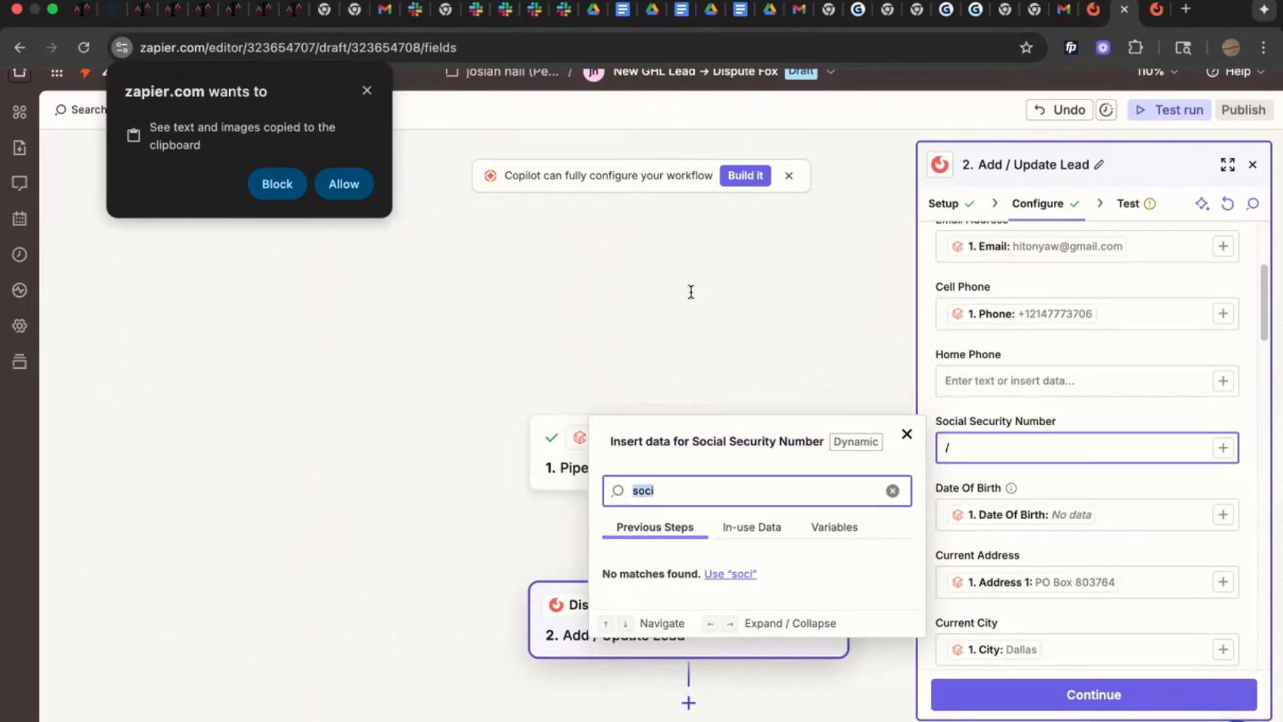
pyautogui.click(691, 290)
# - Review the remaining optional lead fields through to Customer Type
pyautogui.scroll(-10, 1120, 483)
pyautogui.scroll(-5, 1120, 484)
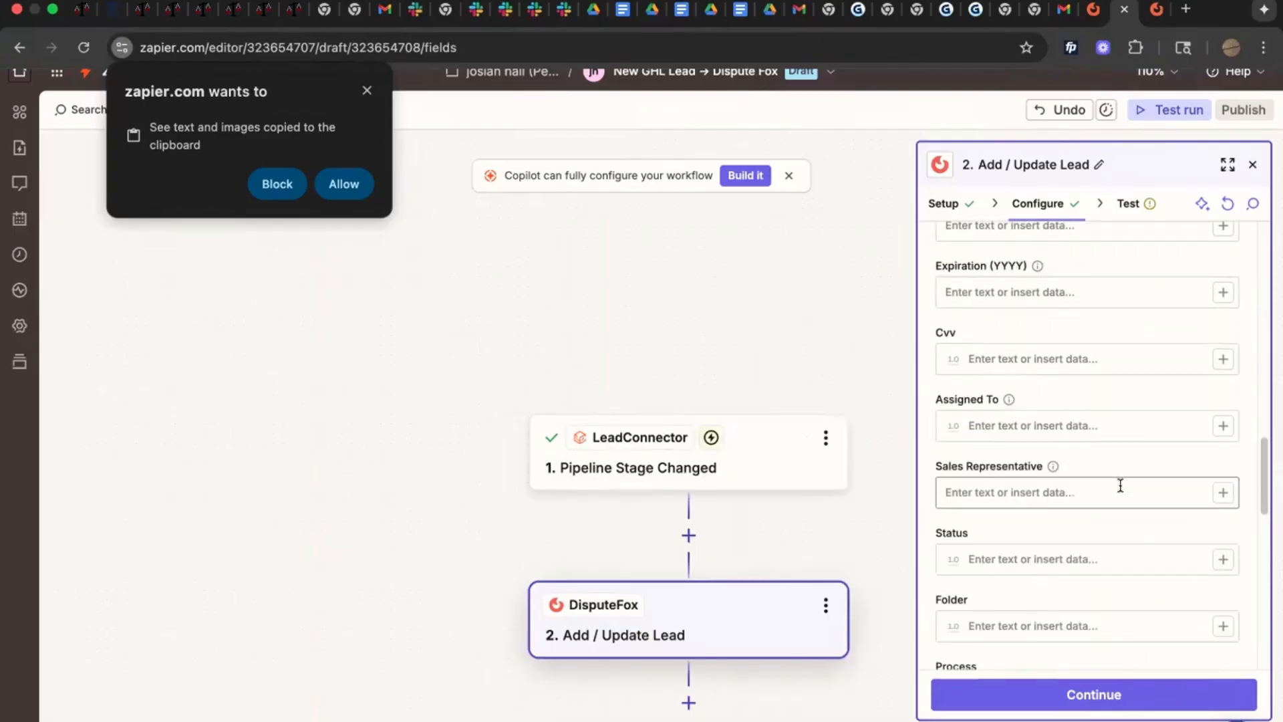
pyautogui.scroll(-10, 1120, 485)
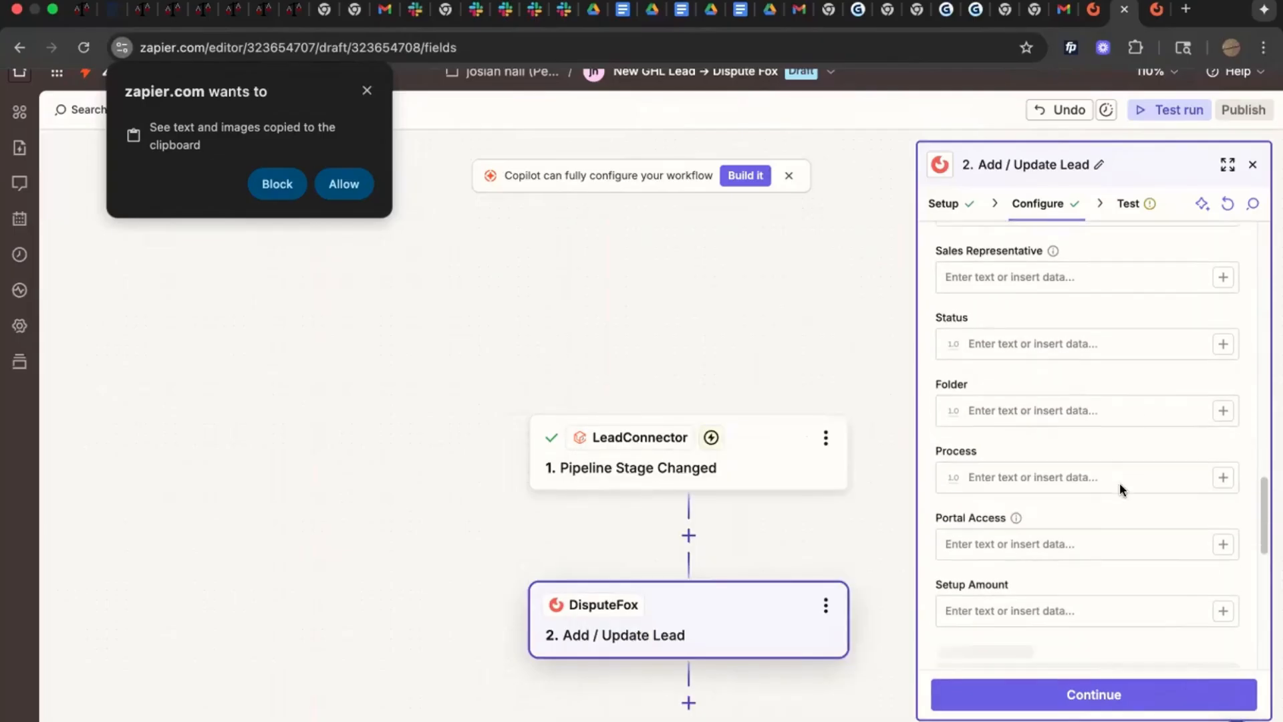
pyautogui.scroll(-9, 1120, 483)
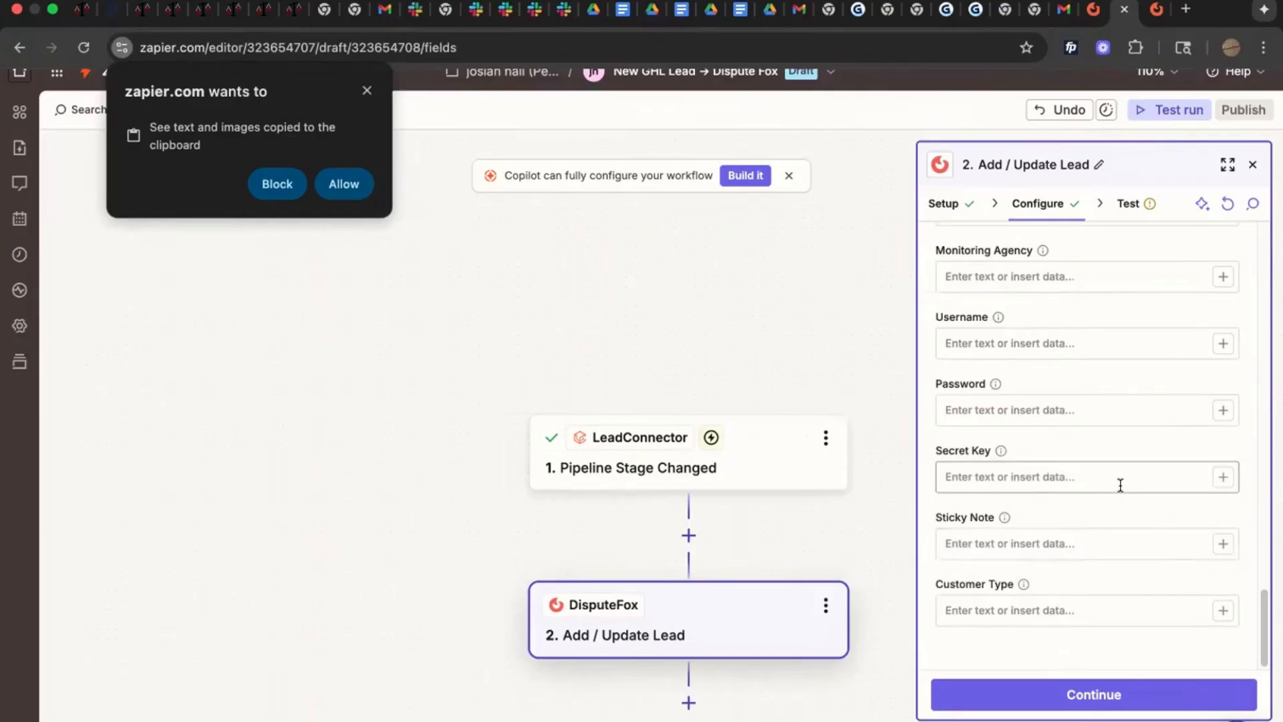
# - Finish configuring the DisputeFox Add / Update Lead action, skip its test and publish the Zap
pyautogui.click(1106, 695)
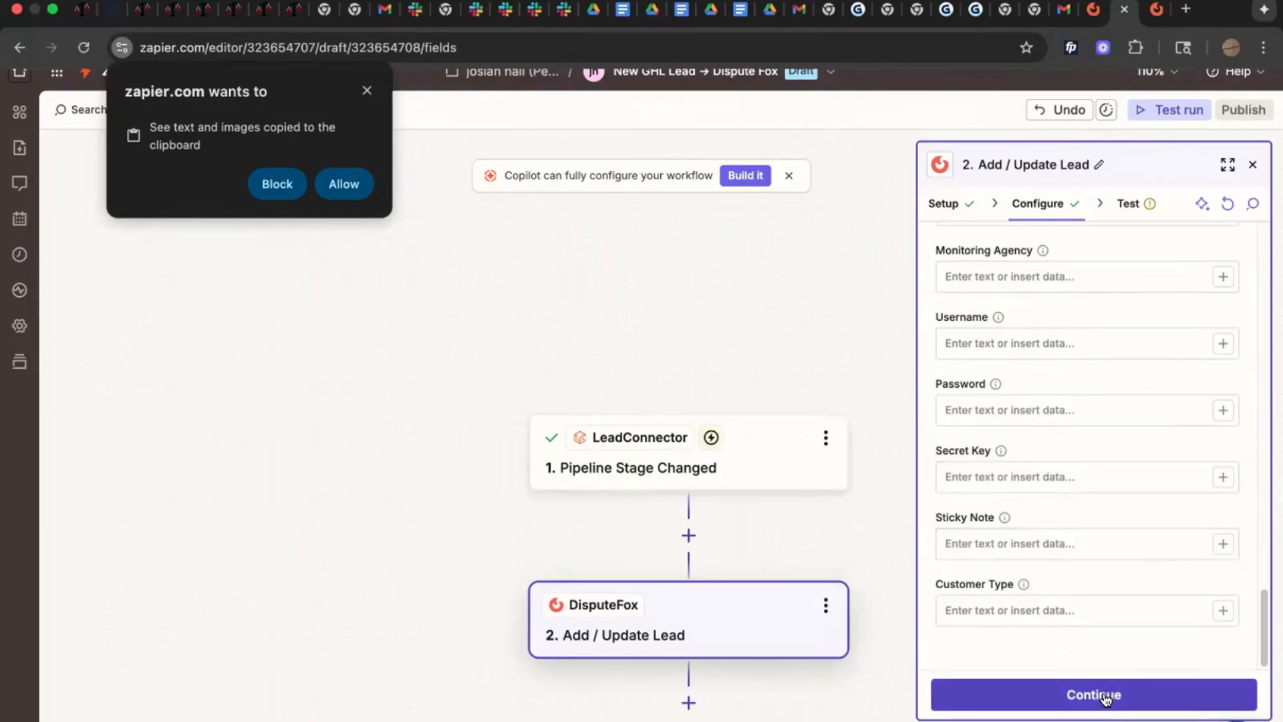
pyautogui.click(1069, 695)
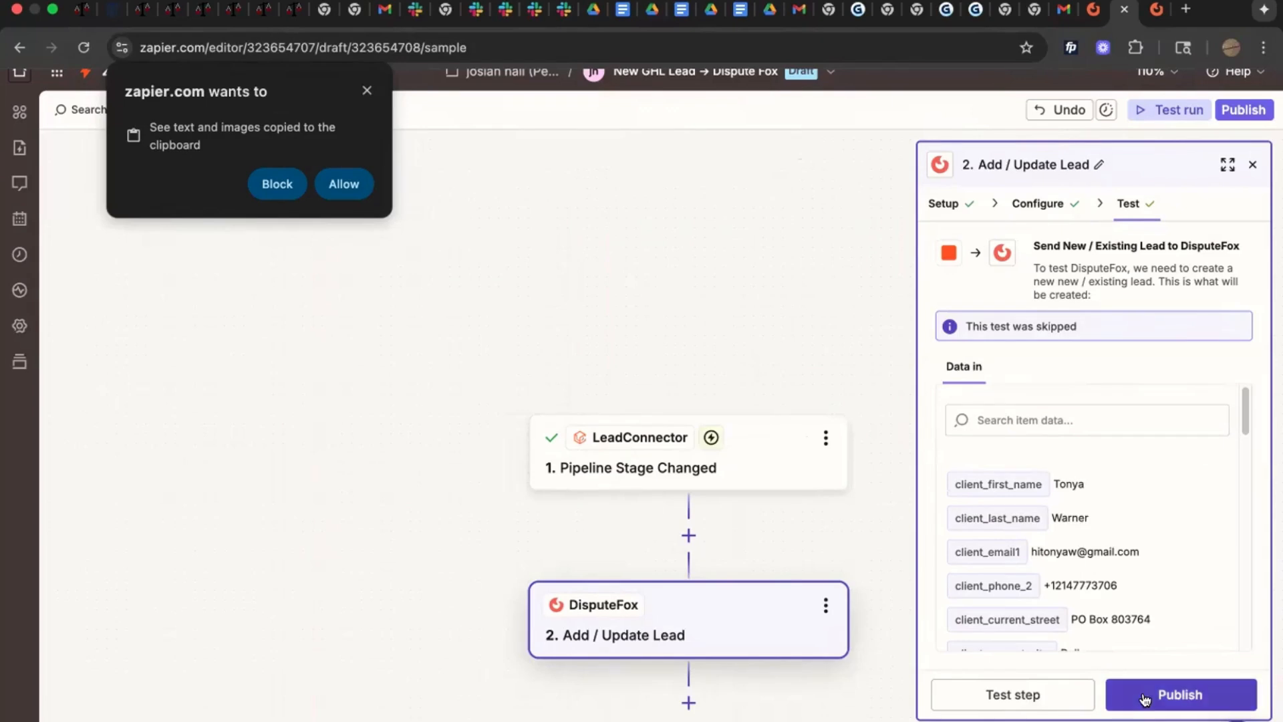
pyautogui.click(1144, 695)
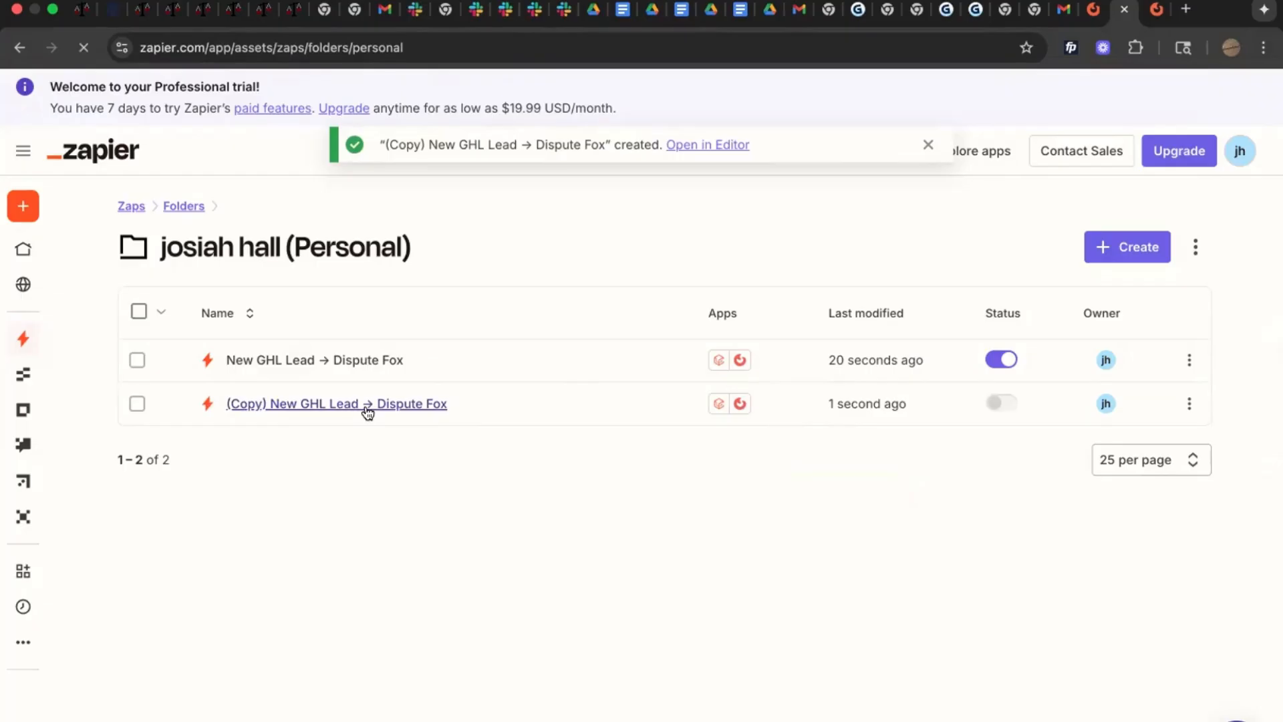
# - Open the (Copy) New GHL Lead → Dispute Fox Zap and bring up the stage choices for its Pipeline Stage Changed trigger
pyautogui.click(367, 407)
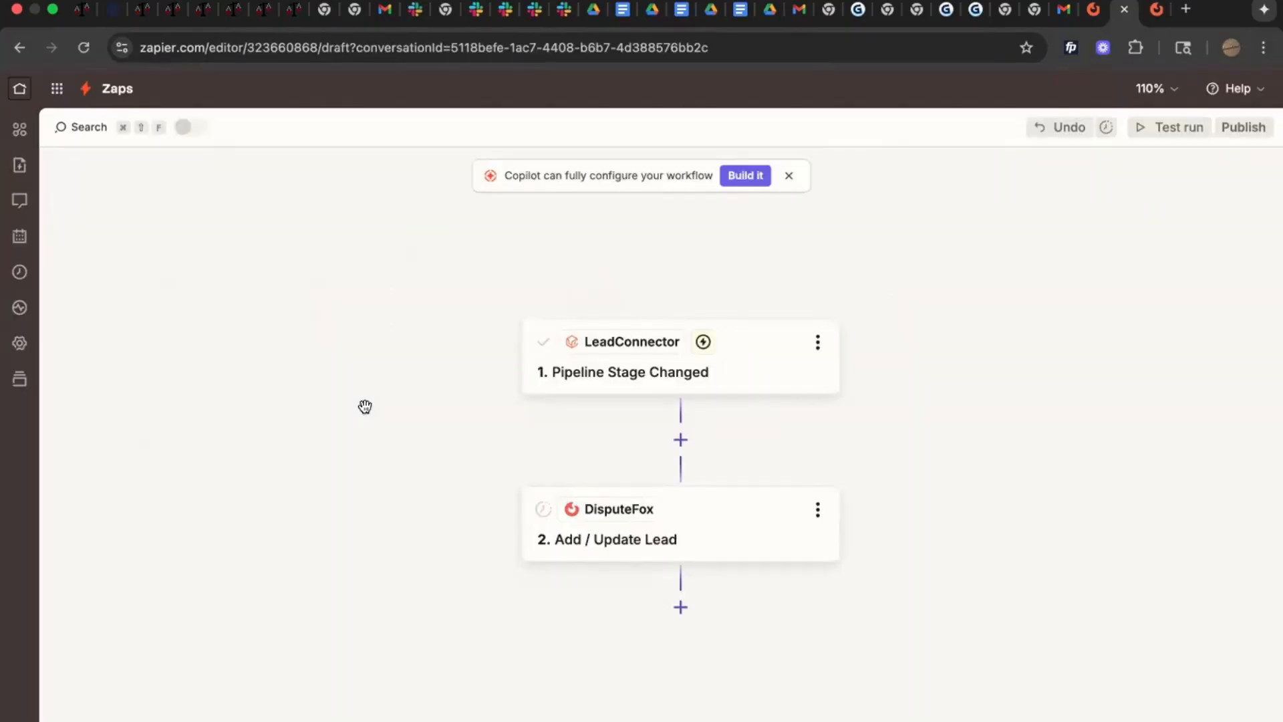
pyautogui.click(659, 89)
pyautogui.click(772, 230)
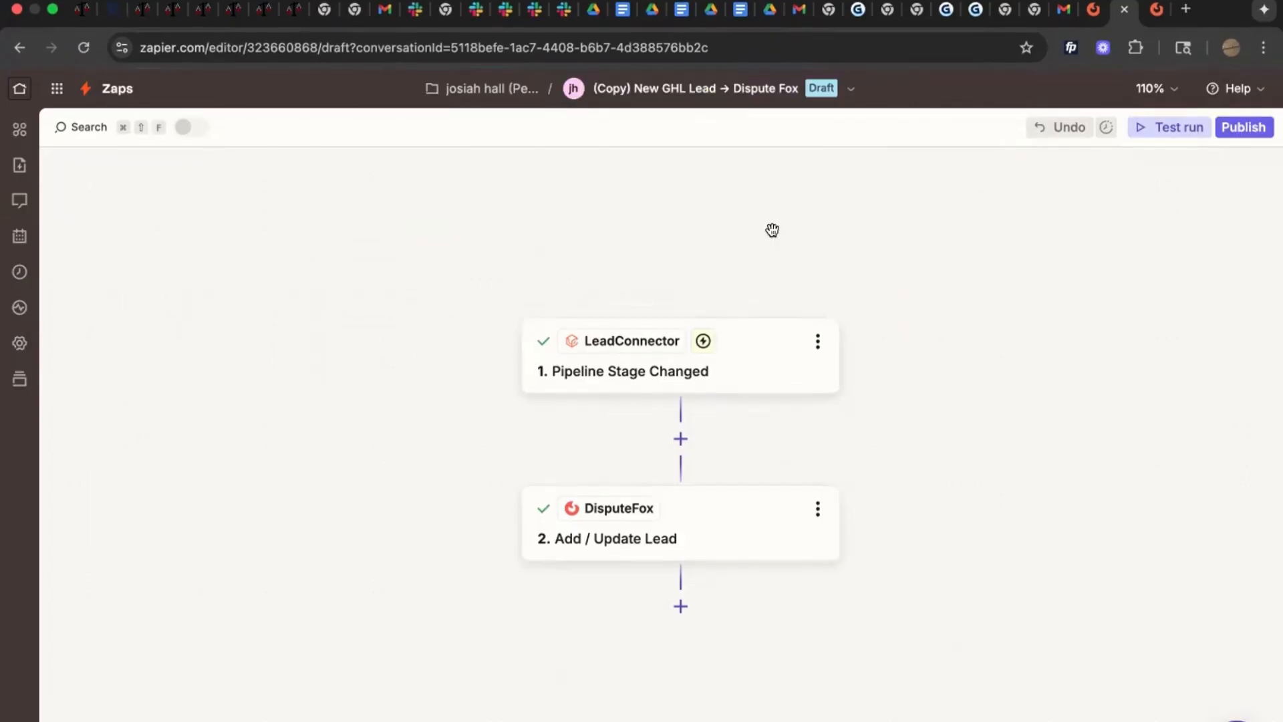
pyautogui.click(761, 357)
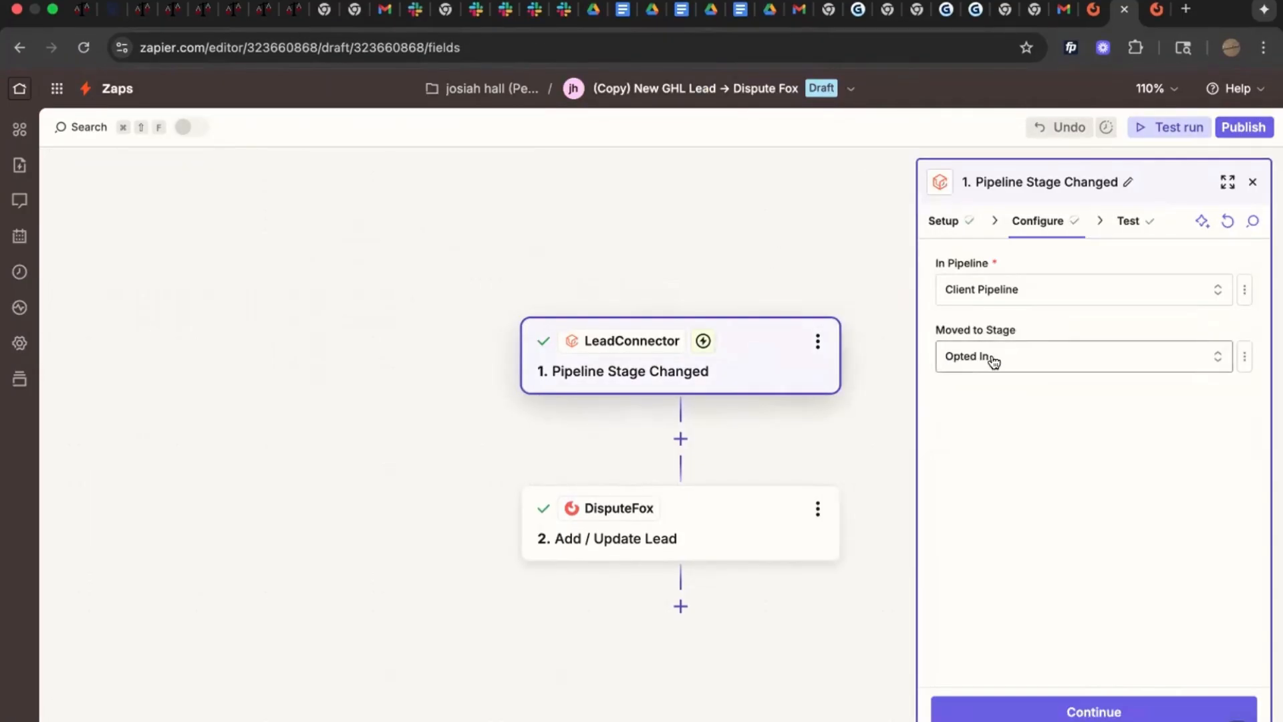
pyautogui.click(995, 359)
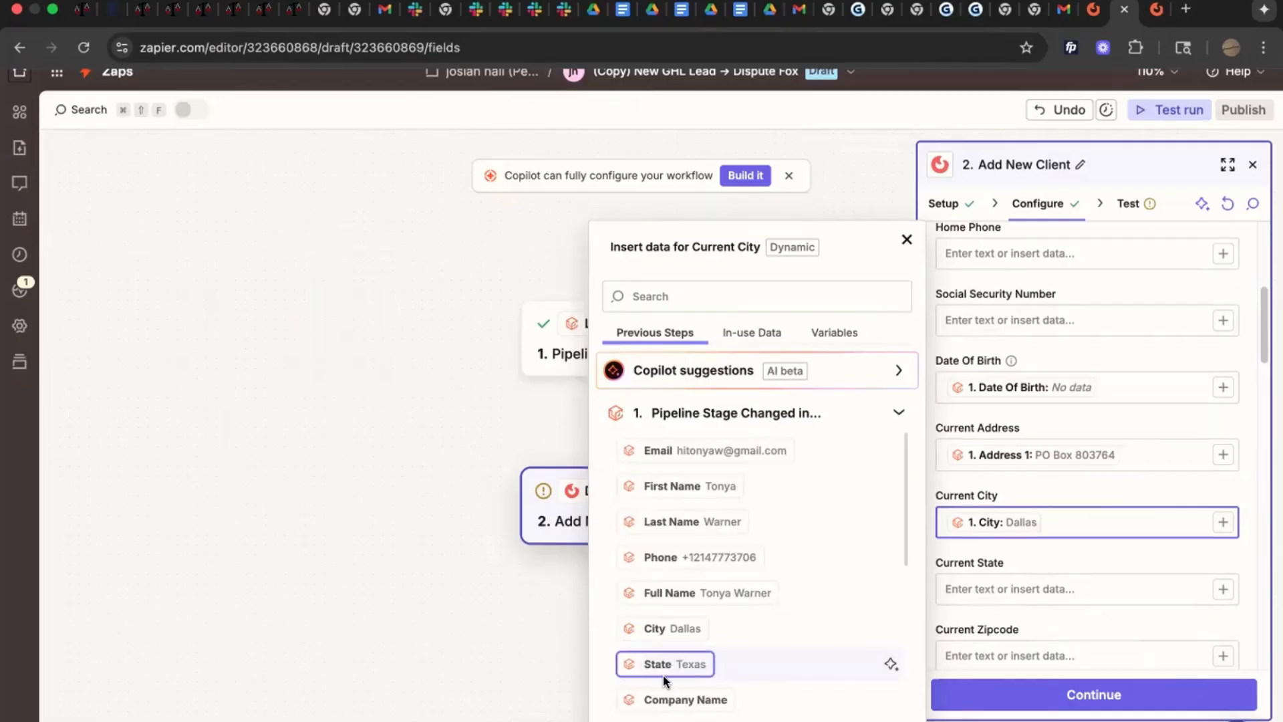
# - Finish configuring the Add New Client action, skip its test, publish the copied Zap and dismiss the notification
pyautogui.click(1157, 693)
pyautogui.click(1051, 695)
pyautogui.click(1154, 693)
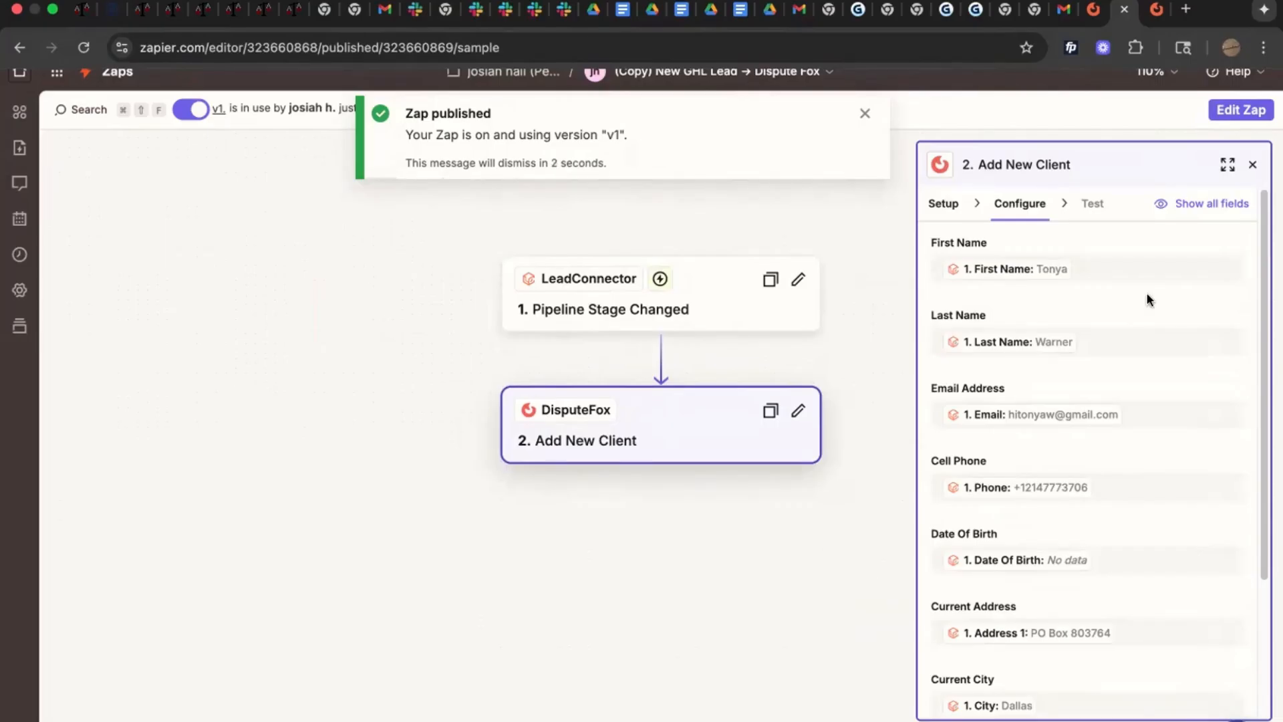
pyautogui.click(865, 113)
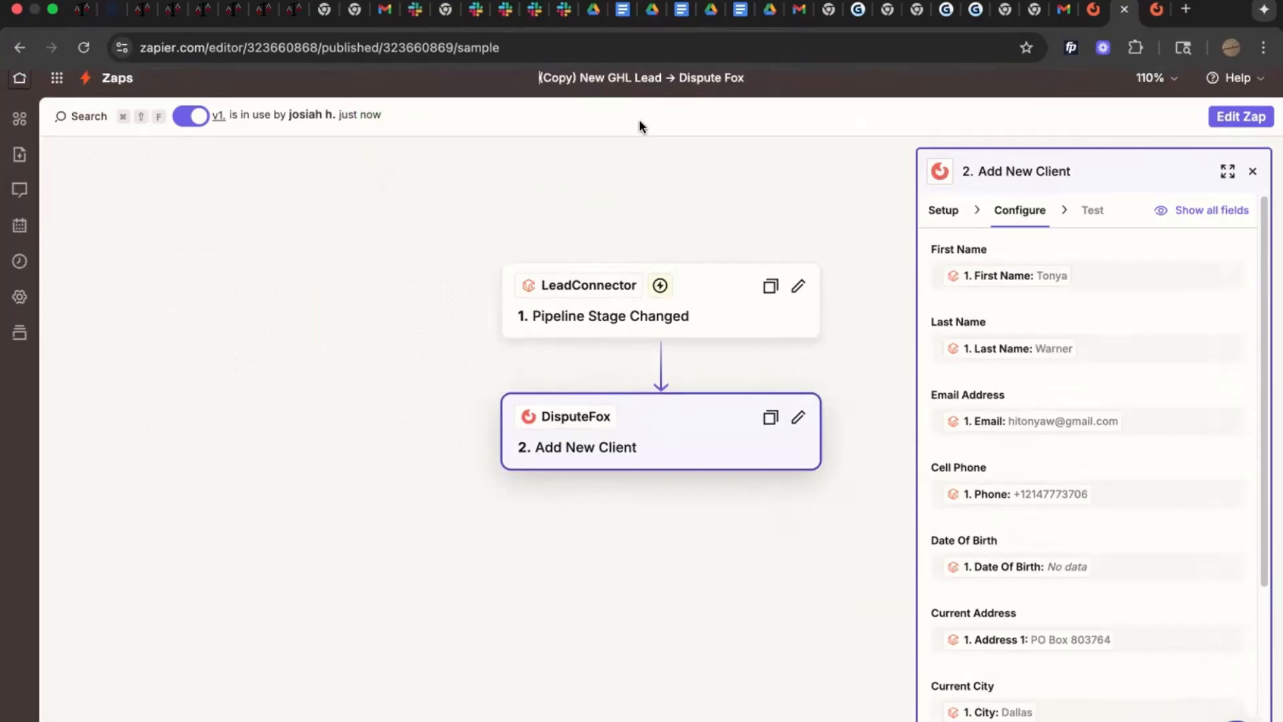
# - Rename the published copy as "New Client GHL Sign up→ Dispute Fox"
pyautogui.press('Right')
pyautogui.press('Right')
pyautogui.press('Right')
pyautogui.press('Right')
pyautogui.press('Right')
pyautogui.press('Right')
pyautogui.press('Right')
pyautogui.press('Right')
pyautogui.press('Right')
pyautogui.press('Right')
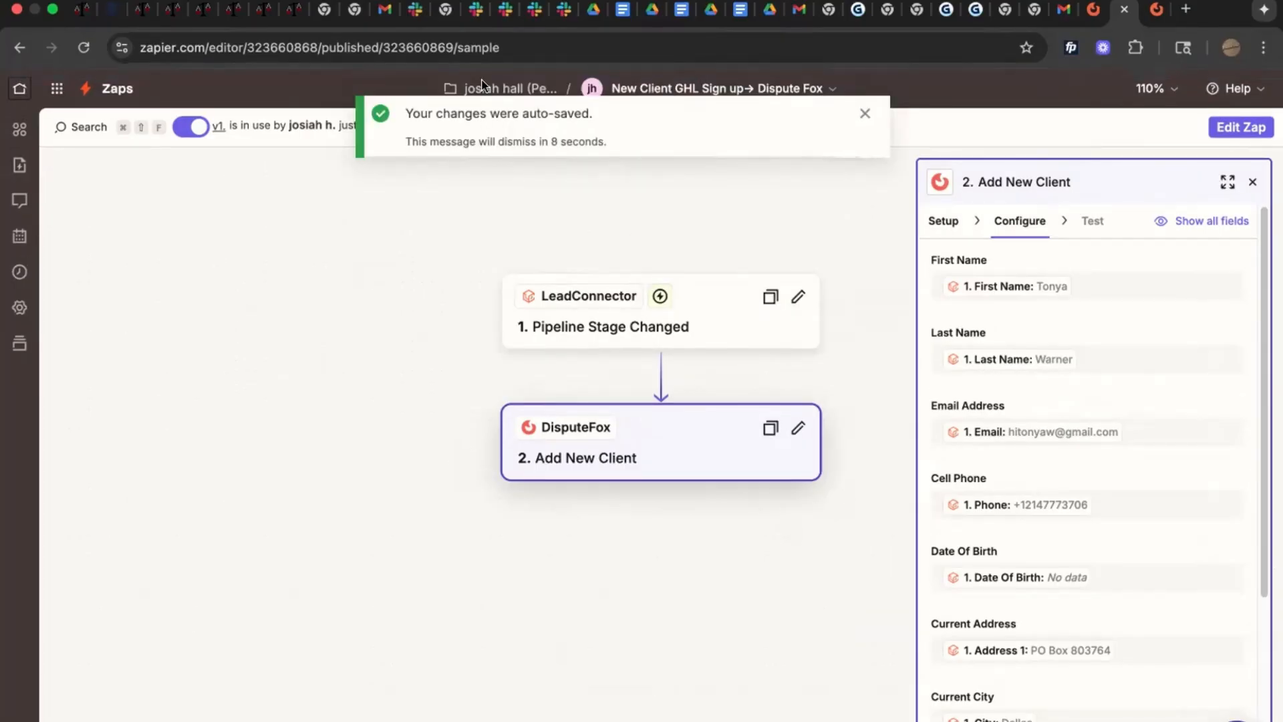
pyautogui.click(864, 113)
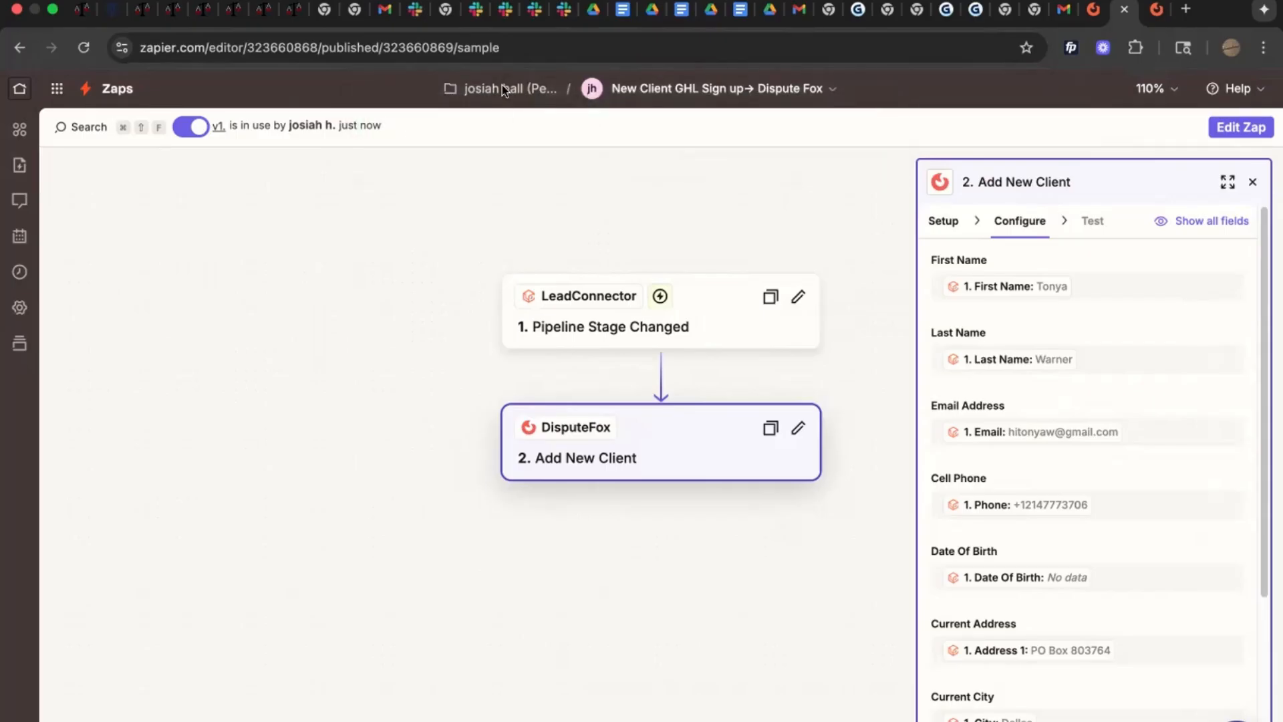
# - Start a new Zap from the personal folder and use the Lead A record for its DisputeFox New Lead Added trigger
pyautogui.click(503, 86)
pyautogui.click(1119, 292)
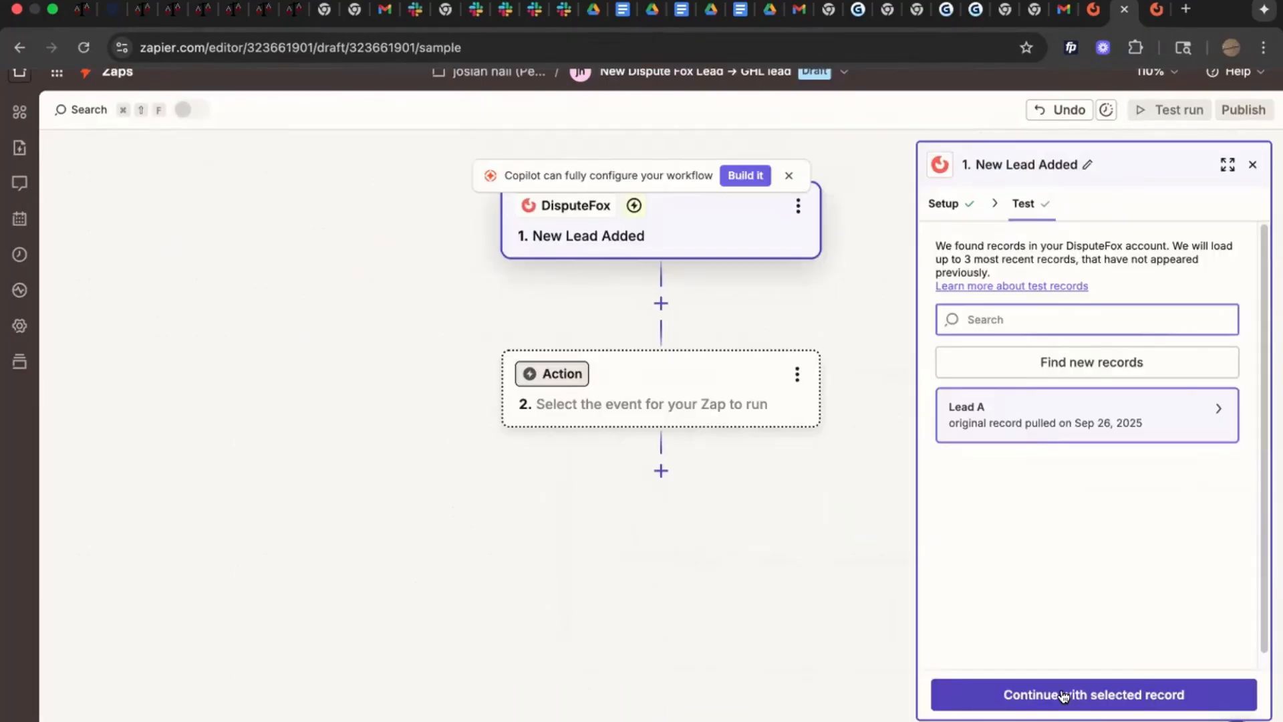
pyautogui.click(1062, 694)
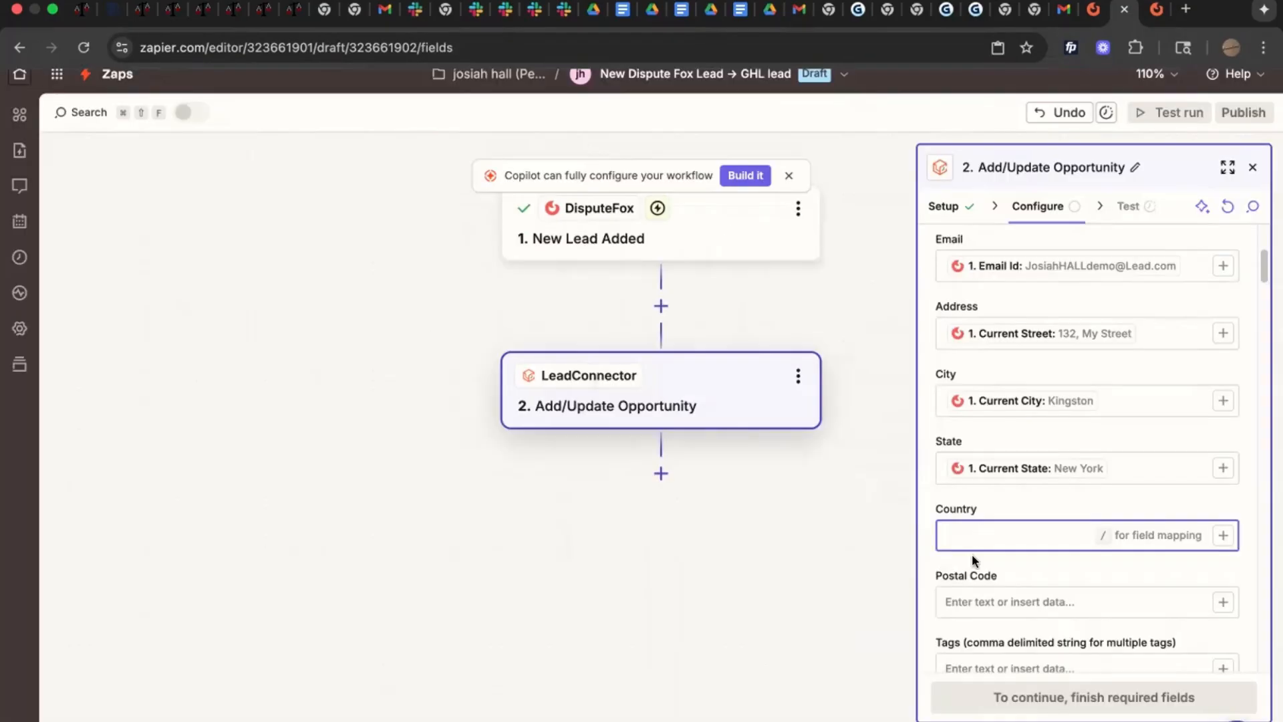
# - Start mapping trigger data to the opportunity's Postal Code and set its Client Pipeline stage to Closed Deal
pyautogui.click(961, 603)
pyautogui.write('/')
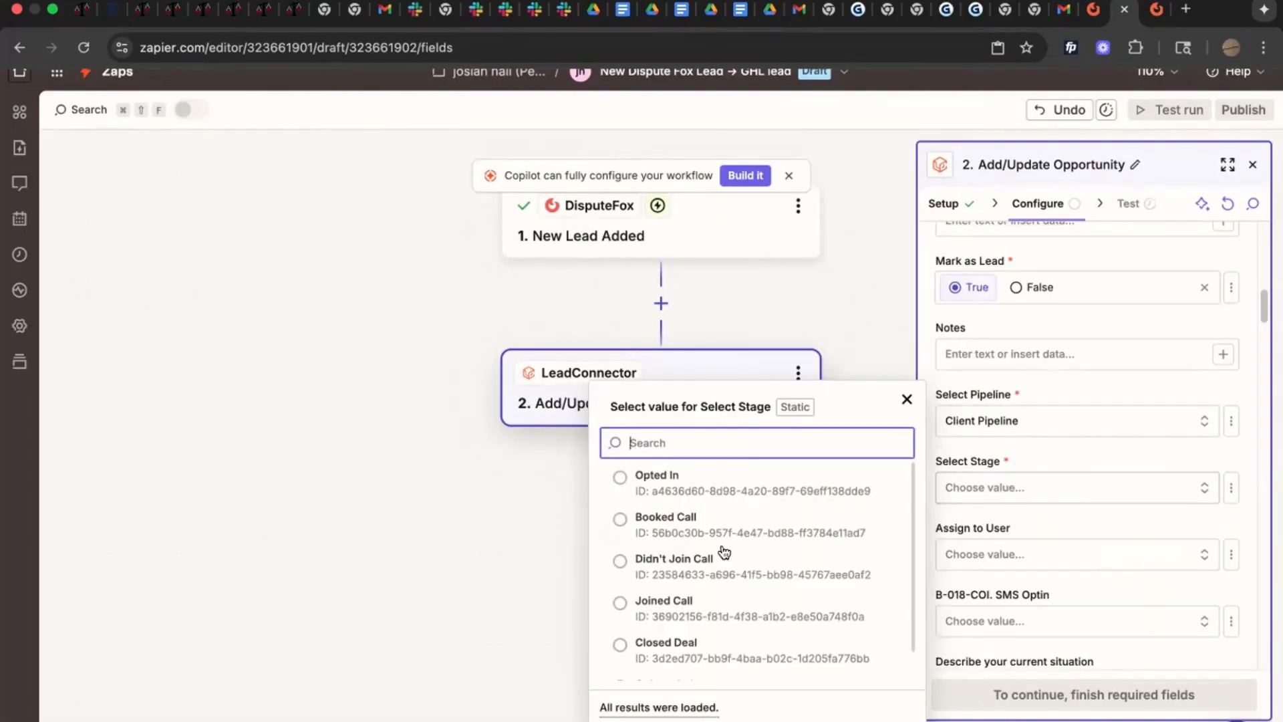
pyautogui.scroll(-1, 722, 553)
pyautogui.click(685, 626)
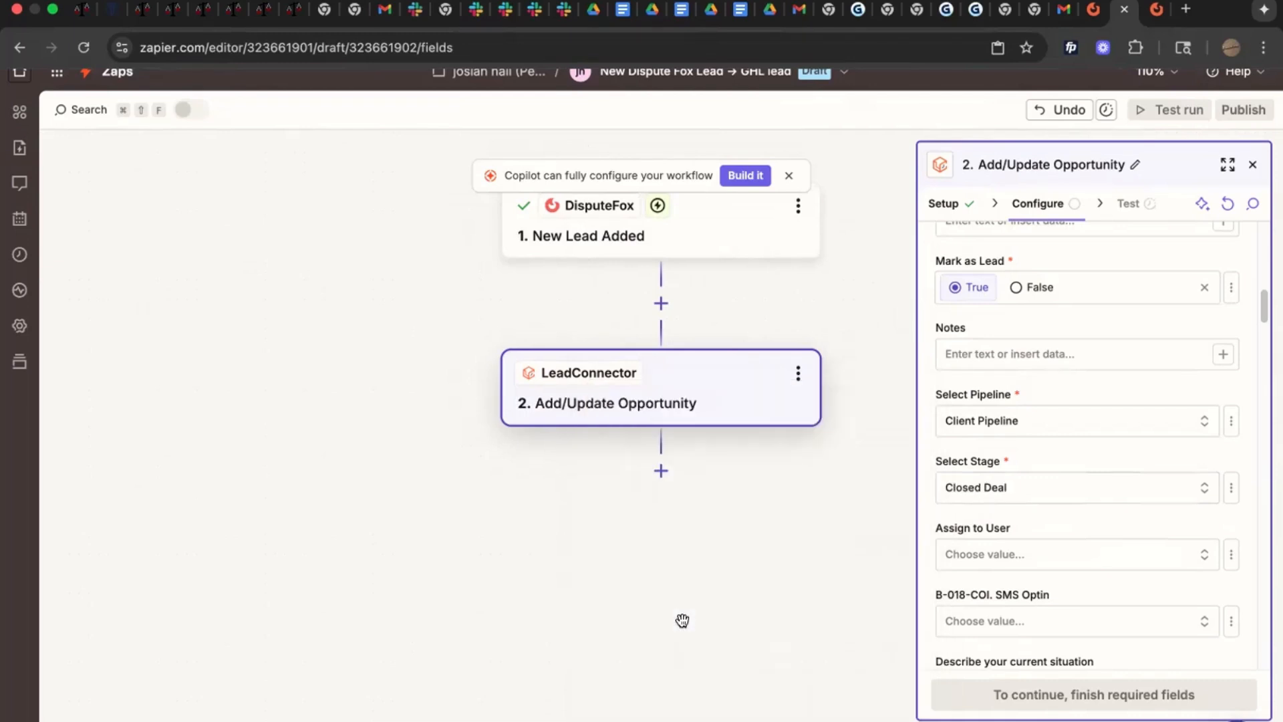
# - Leave the remaining opportunity fields empty, skip the action's test and publish the New Dispute Fox Lead → GHL lead Zap
pyautogui.scroll(-3, 1073, 507)
pyautogui.scroll(-10, 1074, 507)
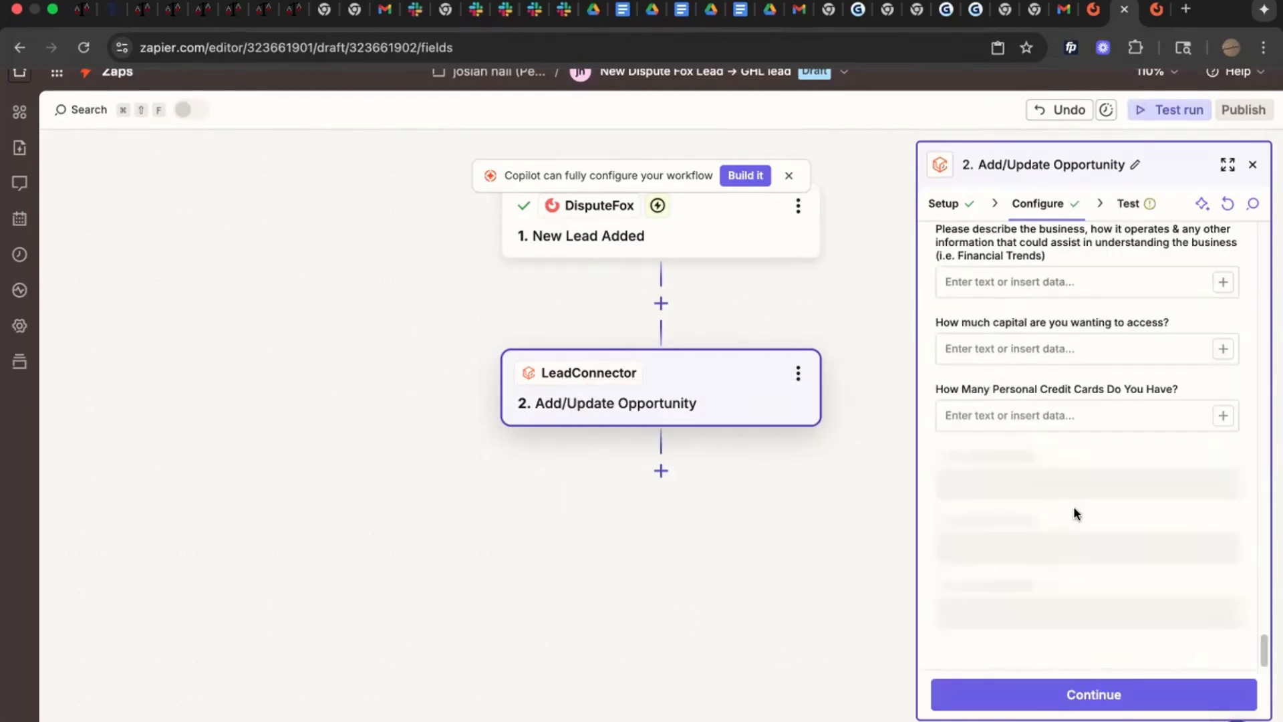
pyautogui.click(1068, 693)
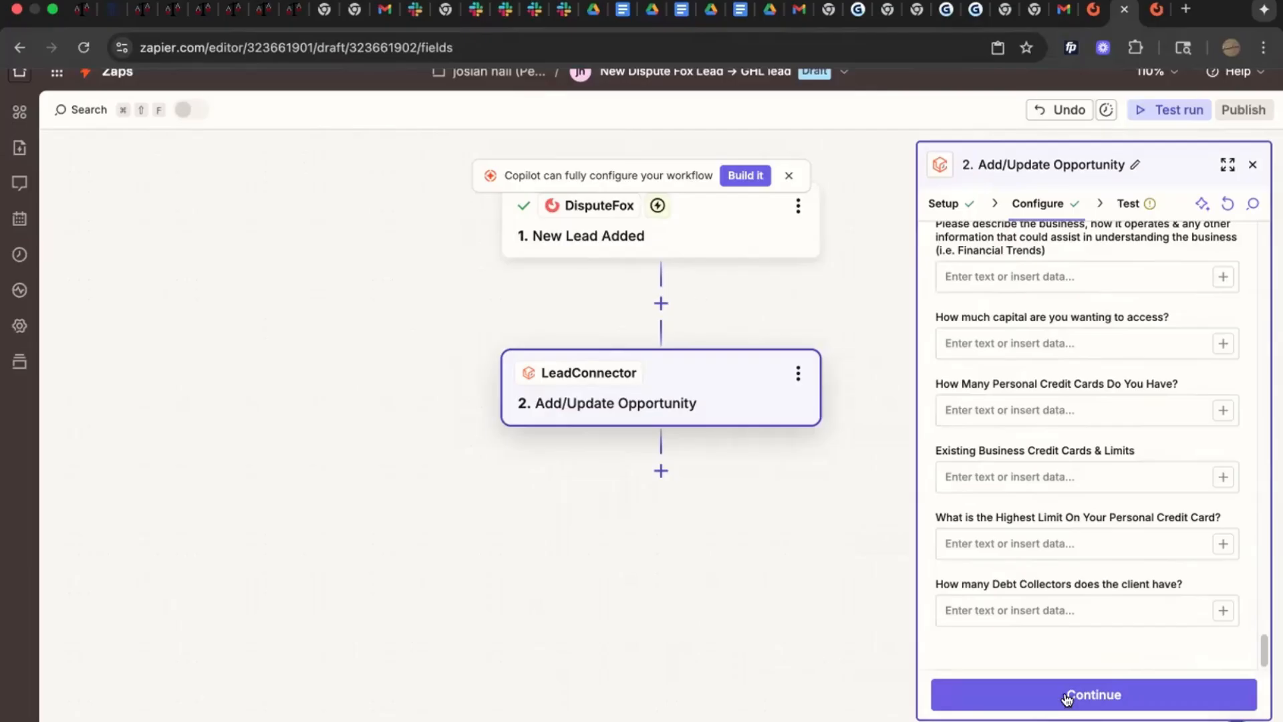
pyautogui.click(1076, 699)
pyautogui.click(1155, 705)
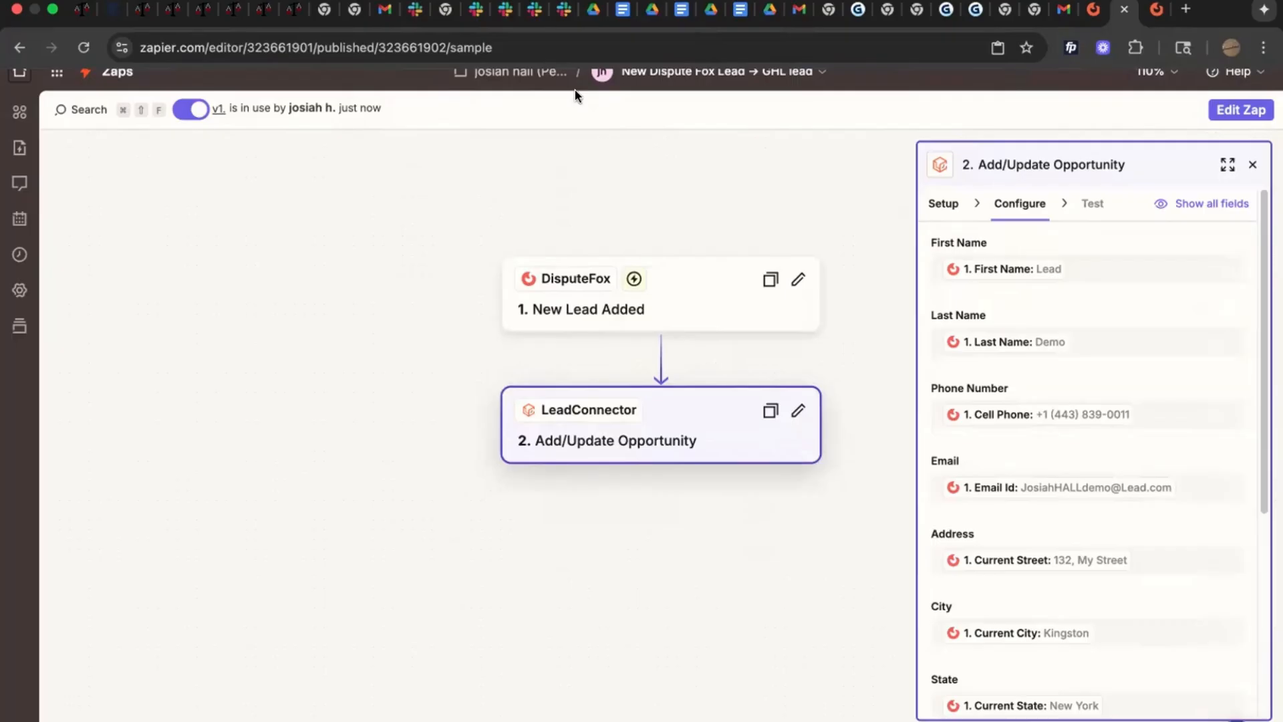
# - Reopen the New Dispute Fox Lead → GHL lead Zap, check its Add/Update Opportunity setup and open that action for editing
pyautogui.click(507, 71)
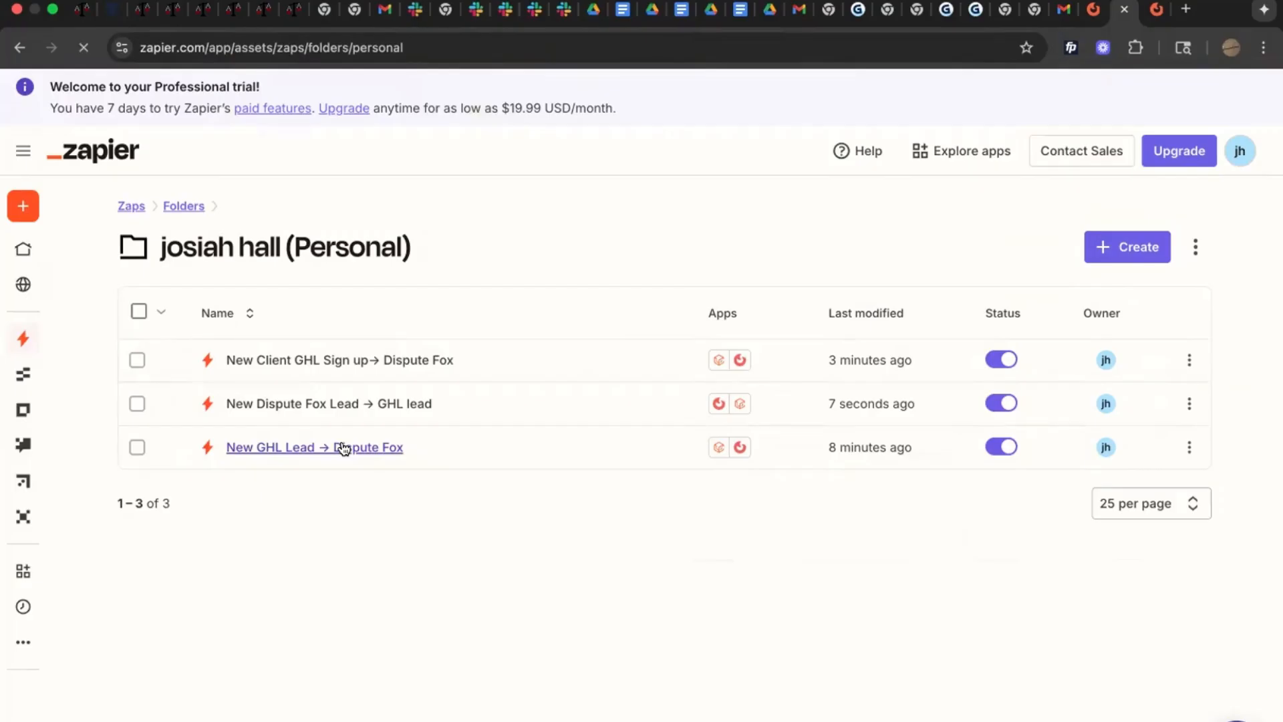
pyautogui.click(342, 448)
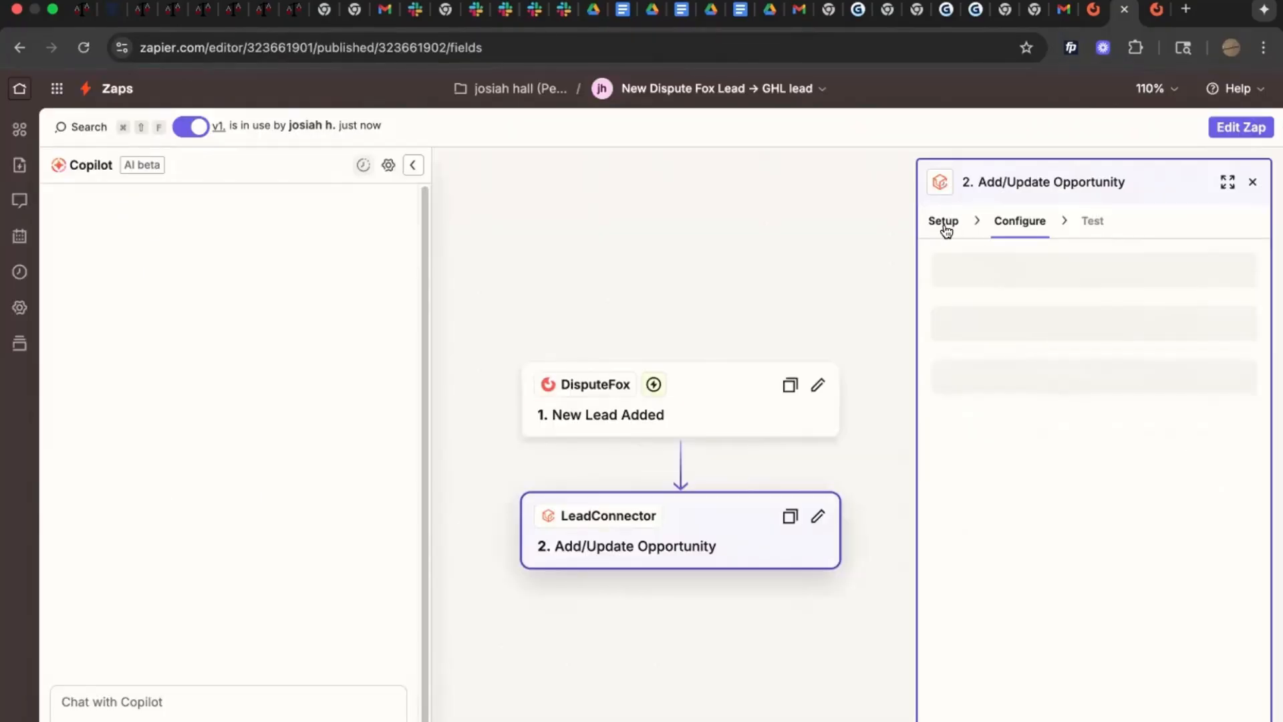
pyautogui.click(944, 226)
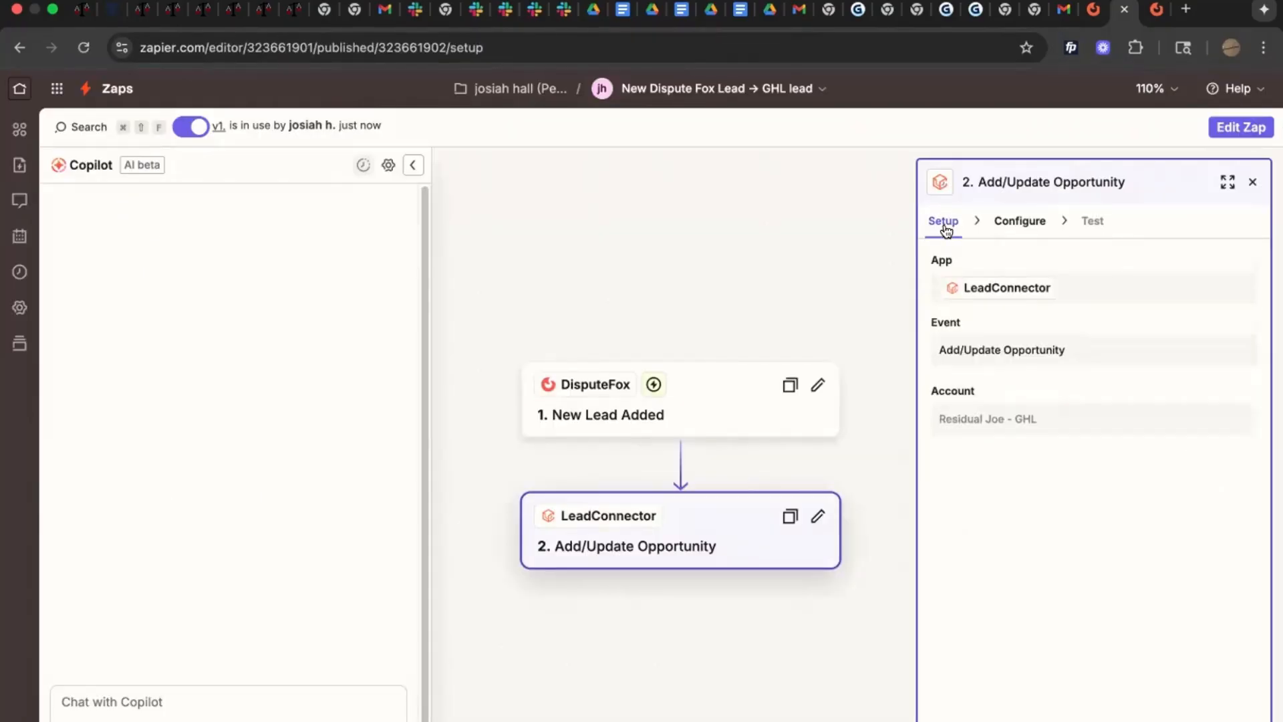
pyautogui.click(1241, 127)
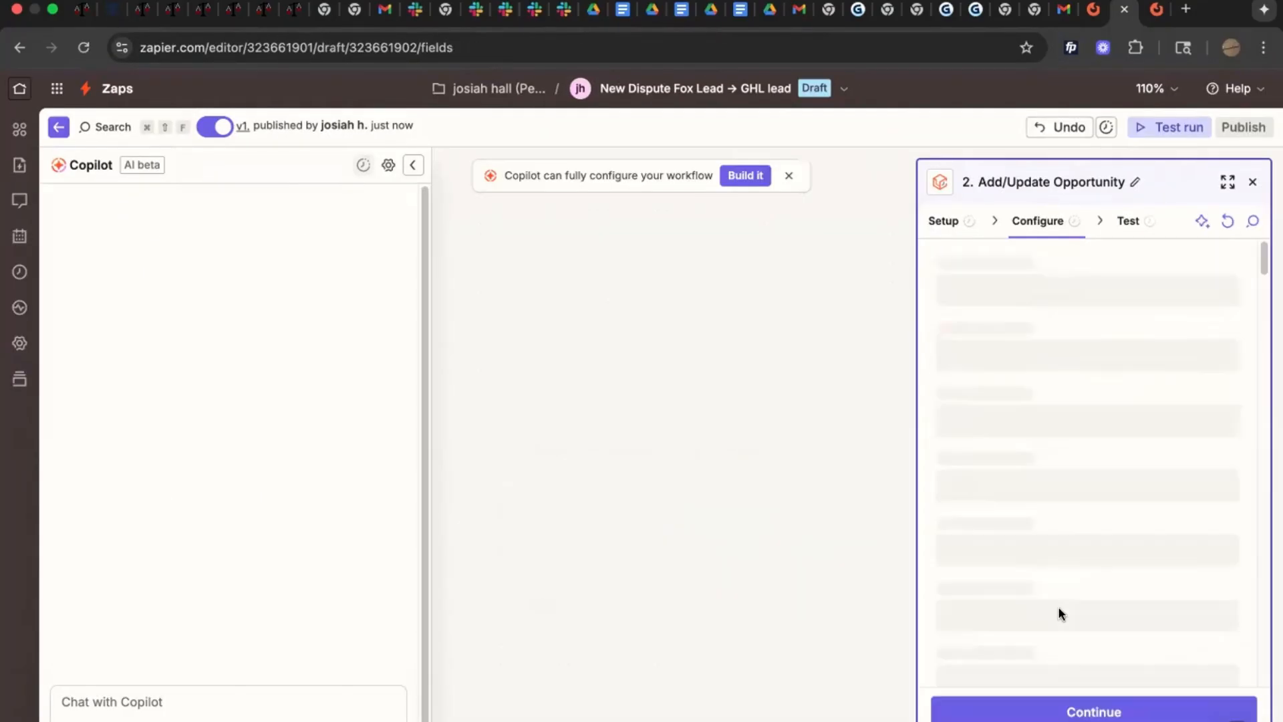
pyautogui.scroll(-2, 1034, 637)
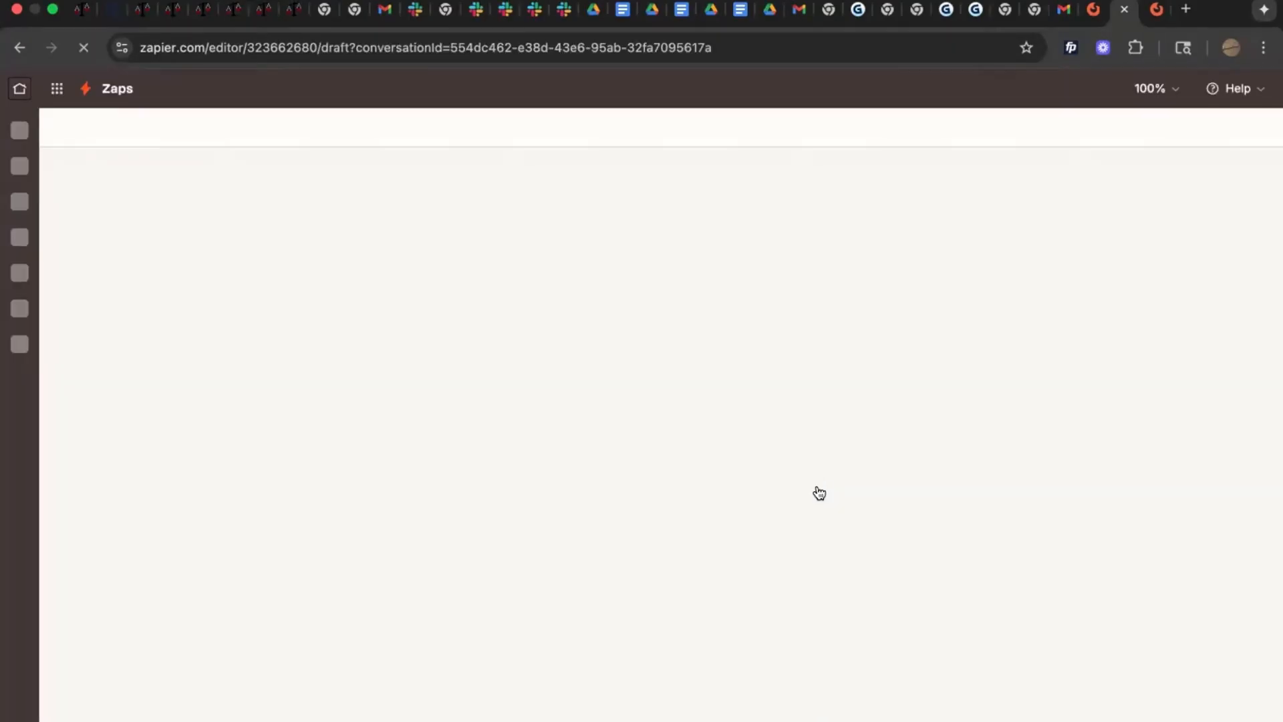
# - Duplicate the New Dispute Fox Lead → GHL lead Zap from the list of all Zaps
pyautogui.click(85, 92)
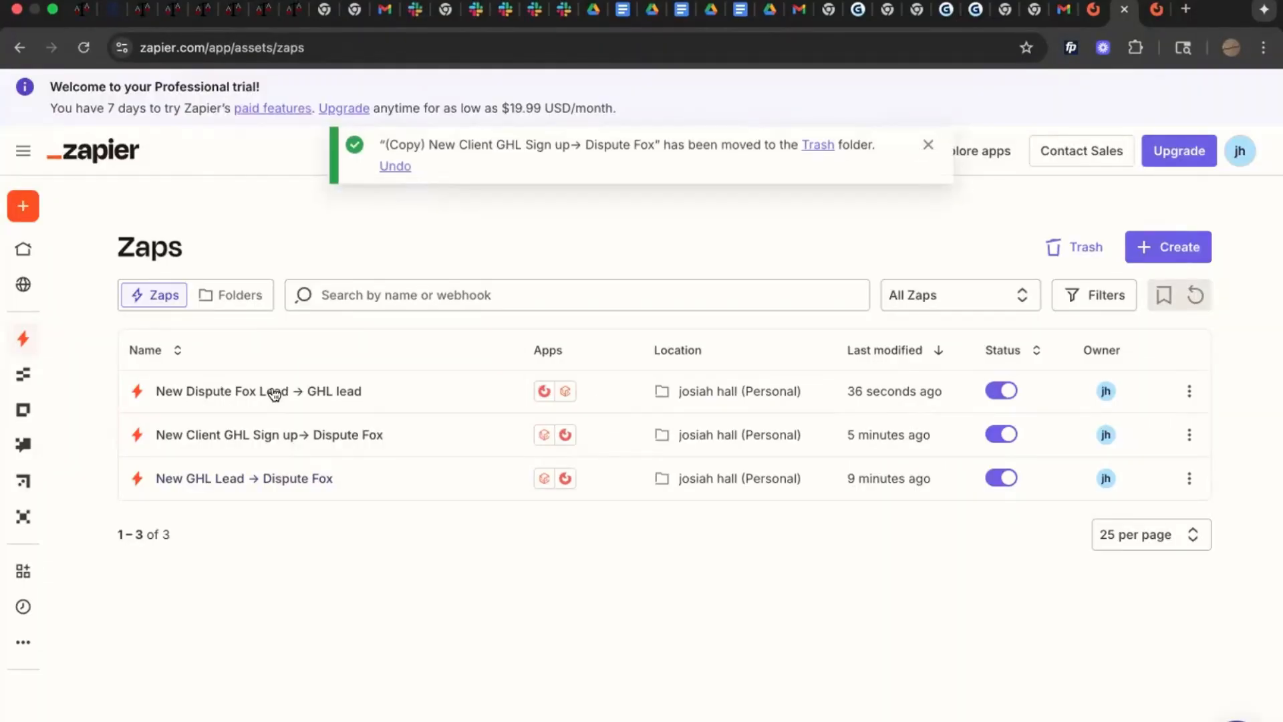
pyautogui.click(1190, 396)
pyautogui.click(1117, 492)
pyautogui.click(826, 485)
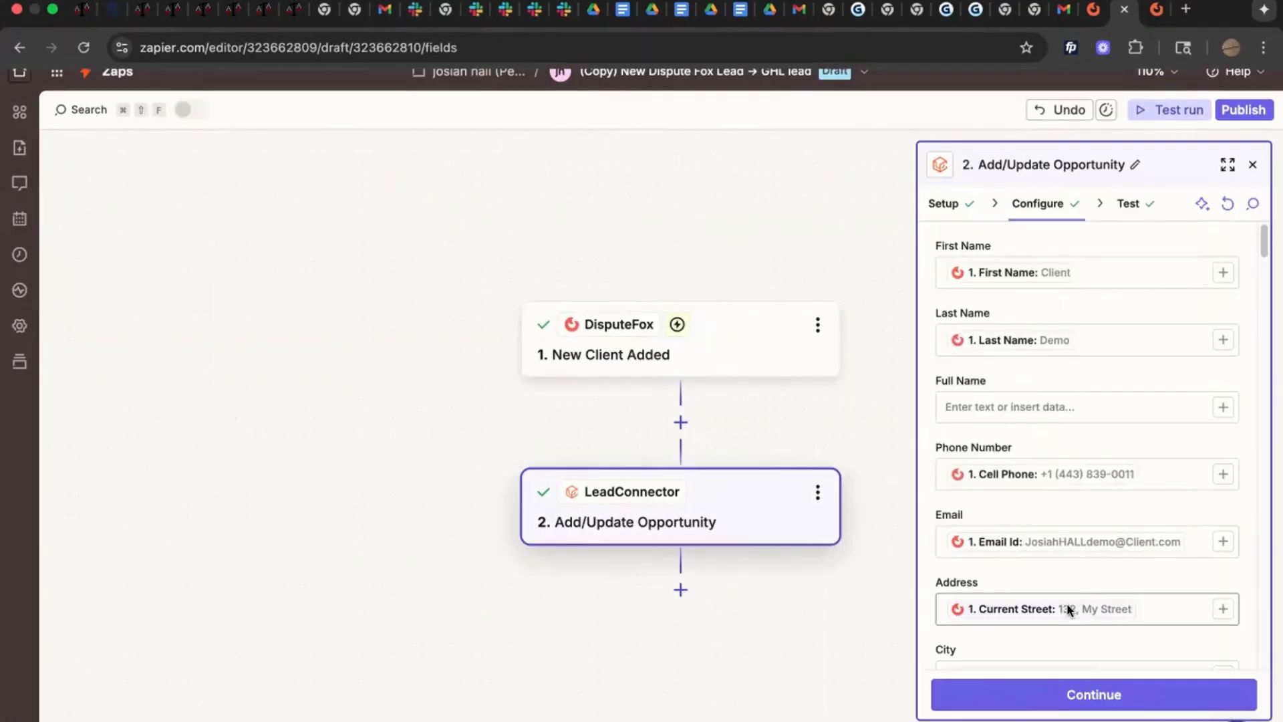
# - Review the copied Zap's opportunity fields down to the stage setting, skip the action's test and publish the Zap
pyautogui.scroll(-3, 1067, 603)
pyautogui.scroll(-2, 1066, 603)
pyautogui.scroll(-6, 1067, 603)
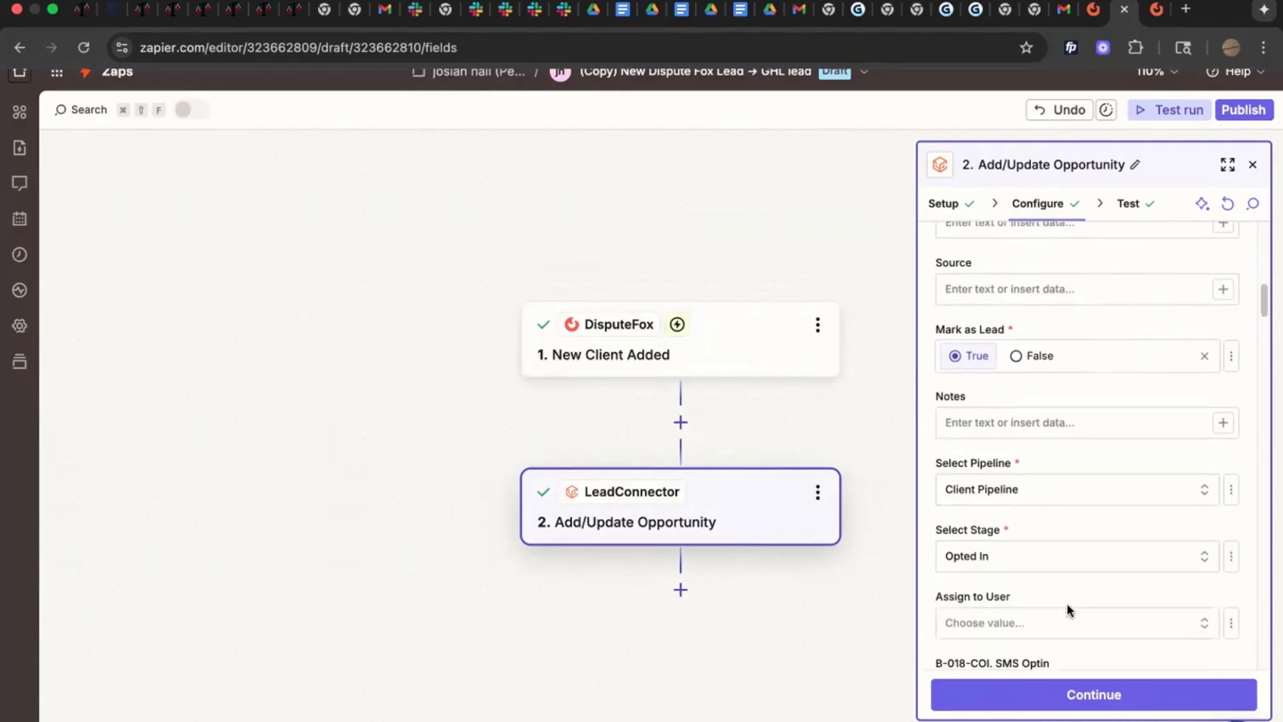
pyautogui.click(1022, 701)
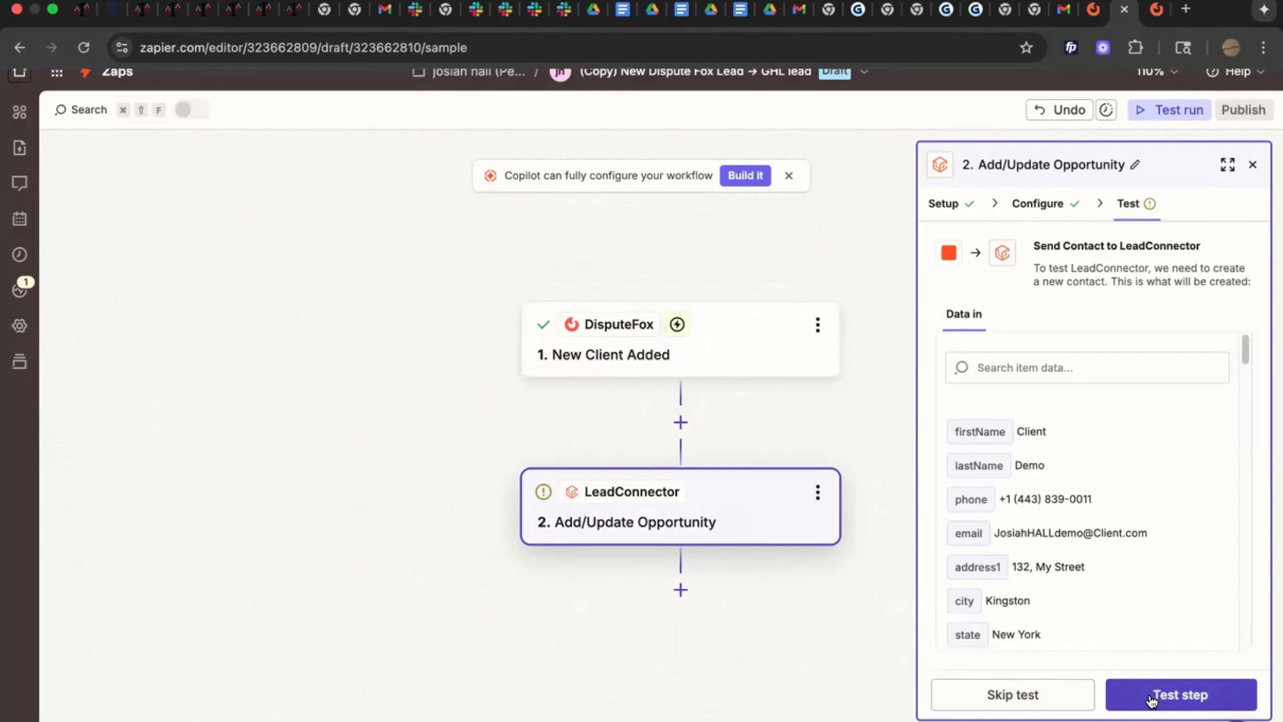
pyautogui.click(1056, 701)
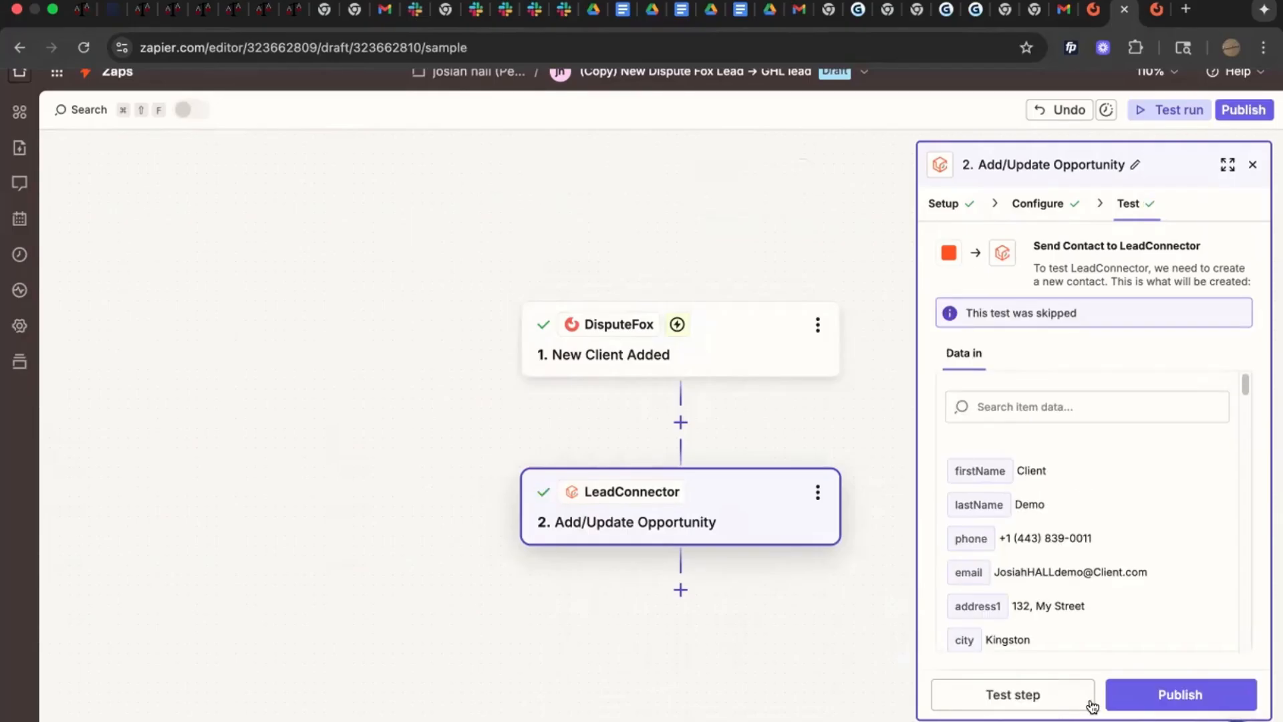
pyautogui.click(1154, 699)
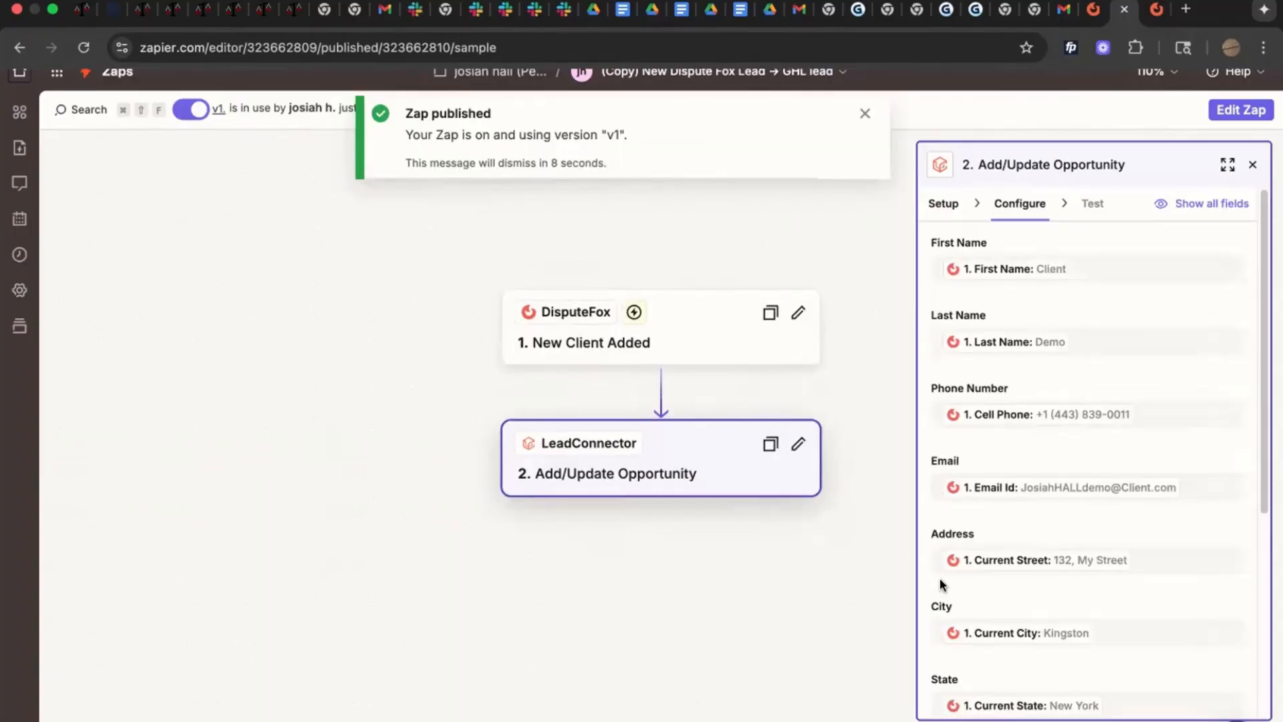
pyautogui.click(865, 113)
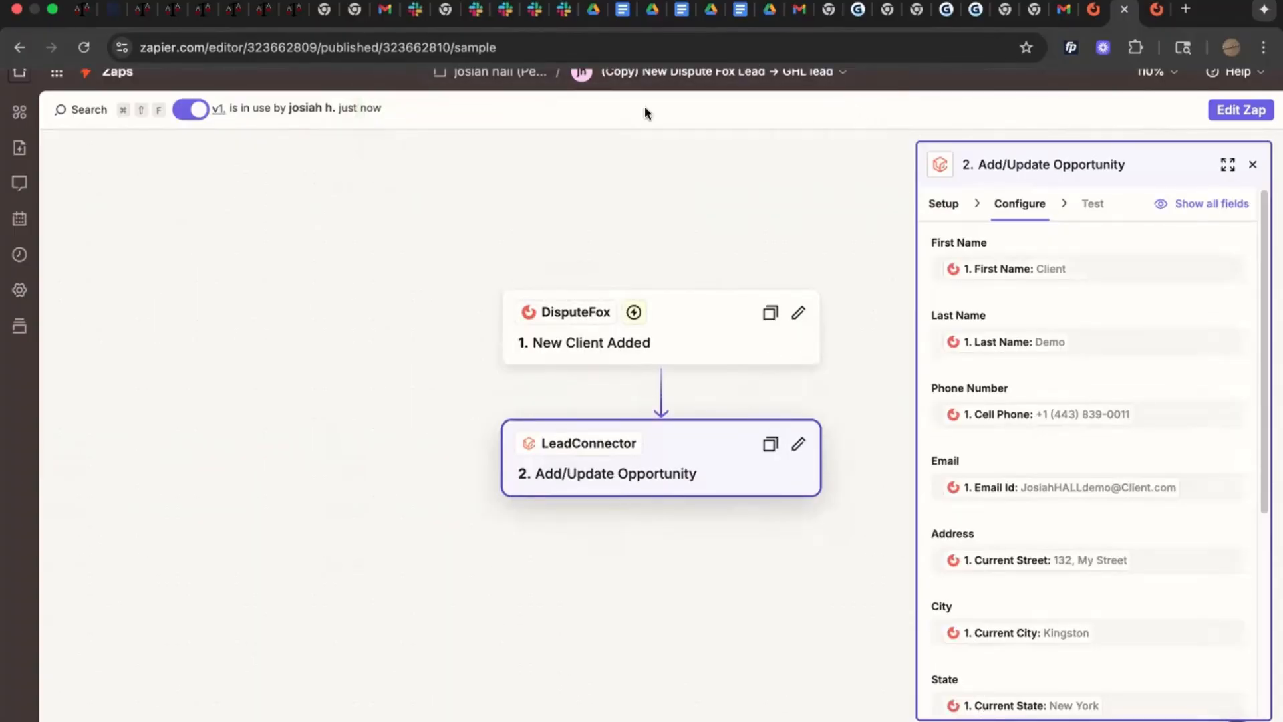
pyautogui.click(479, 73)
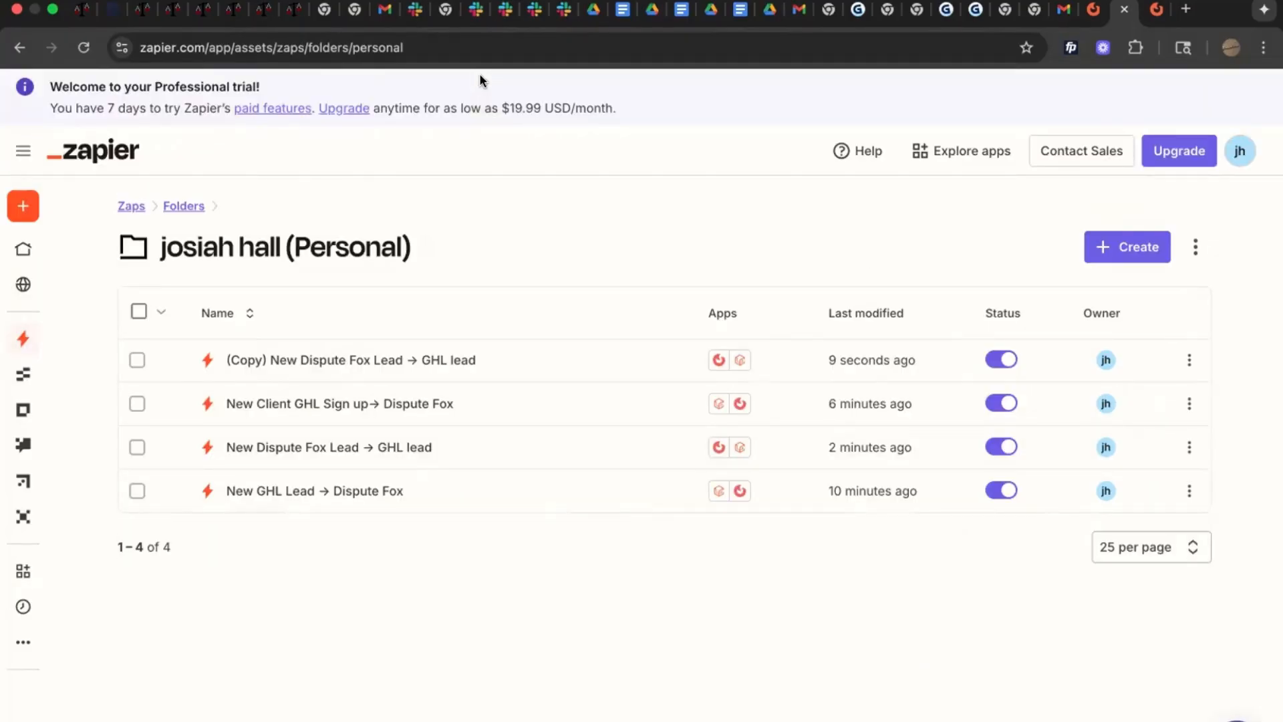
pyautogui.click(1188, 362)
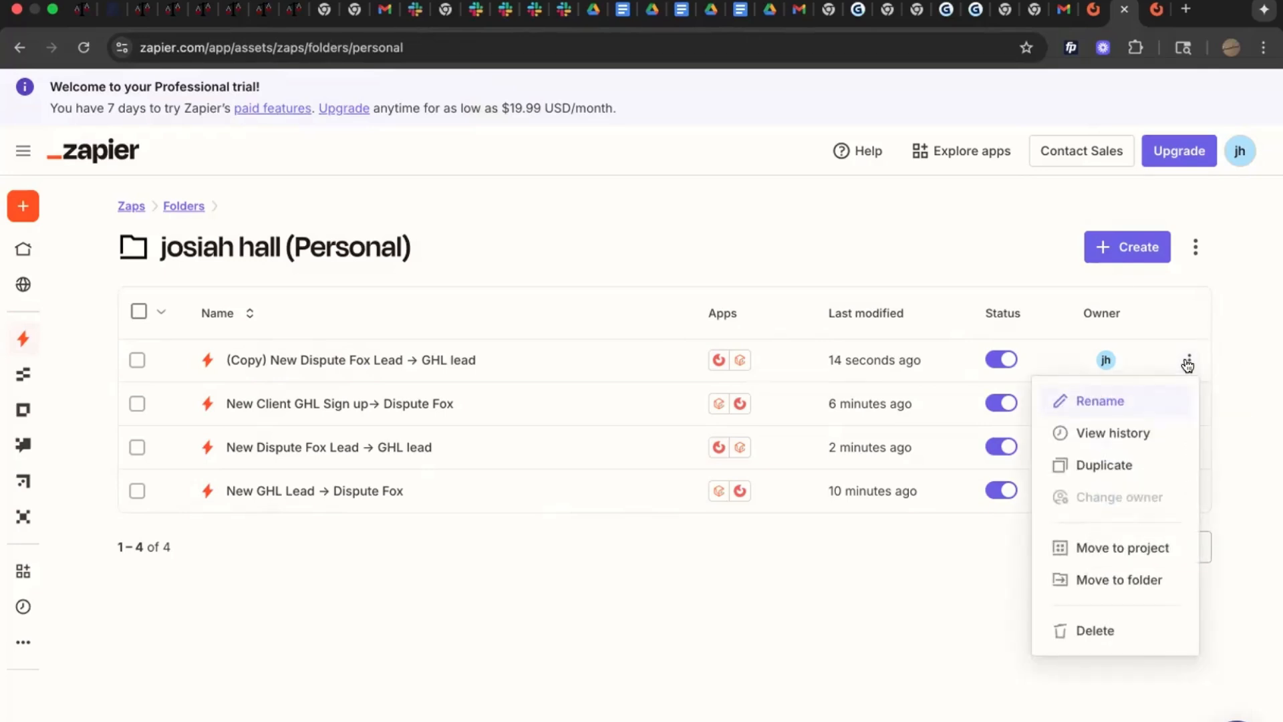
pyautogui.click(1129, 400)
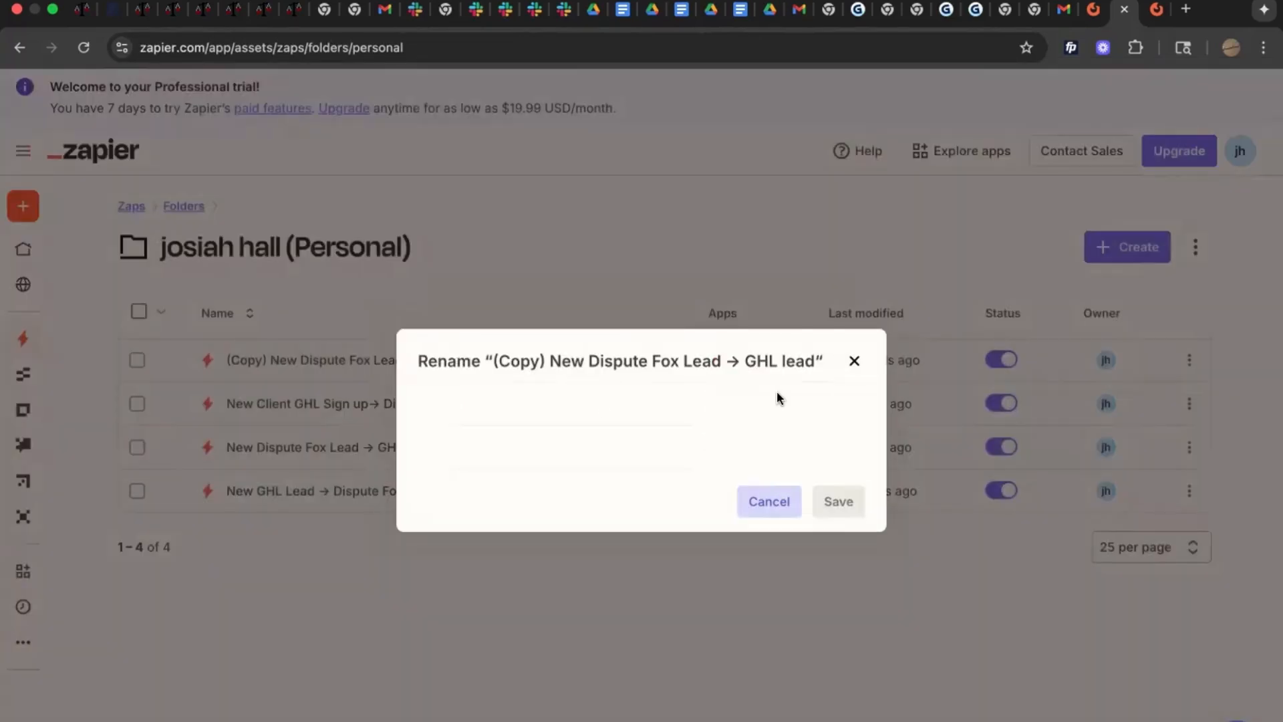
pyautogui.click(768, 502)
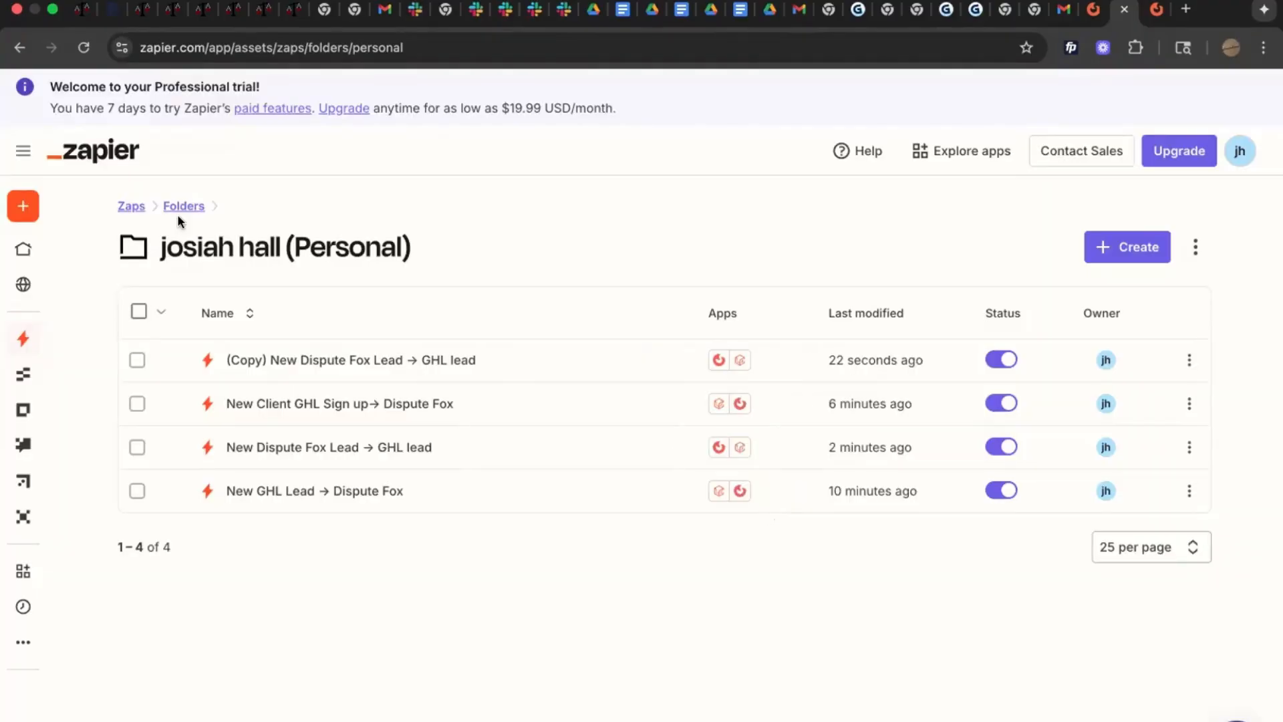
# - Open the copied New Dispute Fox Lead → GHL lead Zap from the personal folder
pyautogui.click(283, 362)
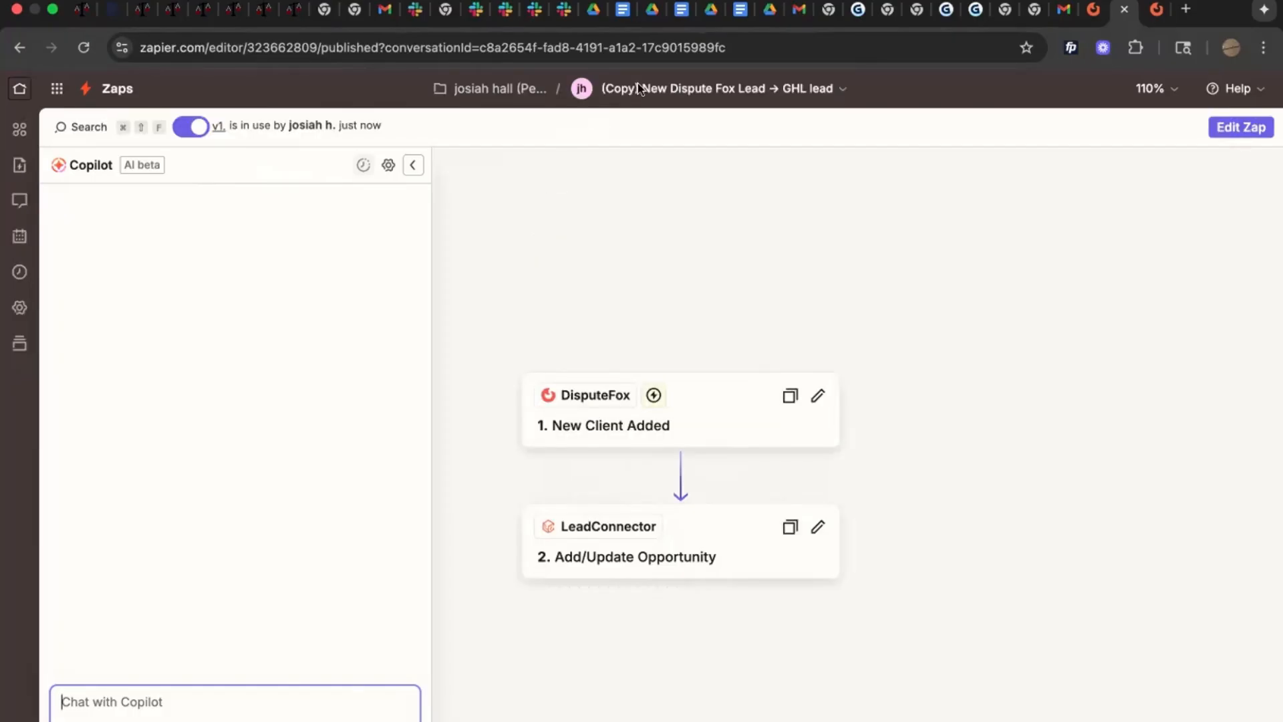
pyautogui.click(841, 91)
pyautogui.click(630, 136)
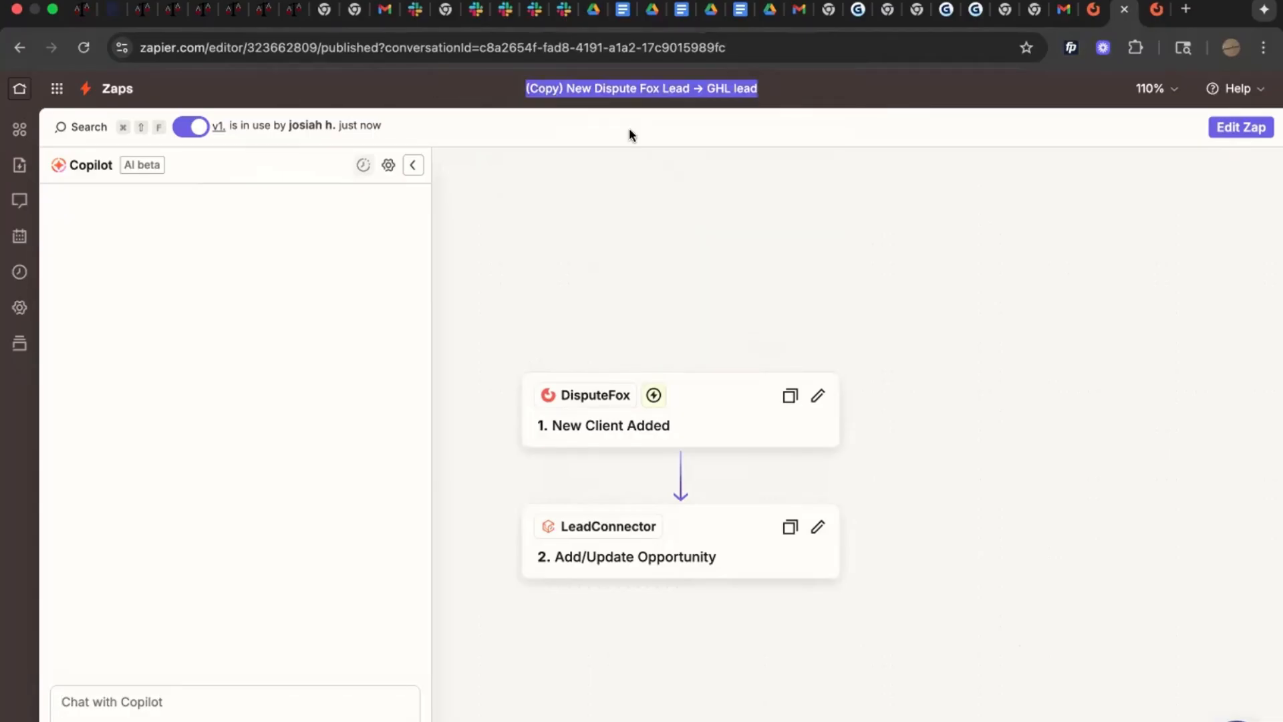
pyautogui.press('Left')
pyautogui.press('Right')
pyautogui.press('Right')
pyautogui.press('Right')
pyautogui.press('Right')
pyautogui.press('Right')
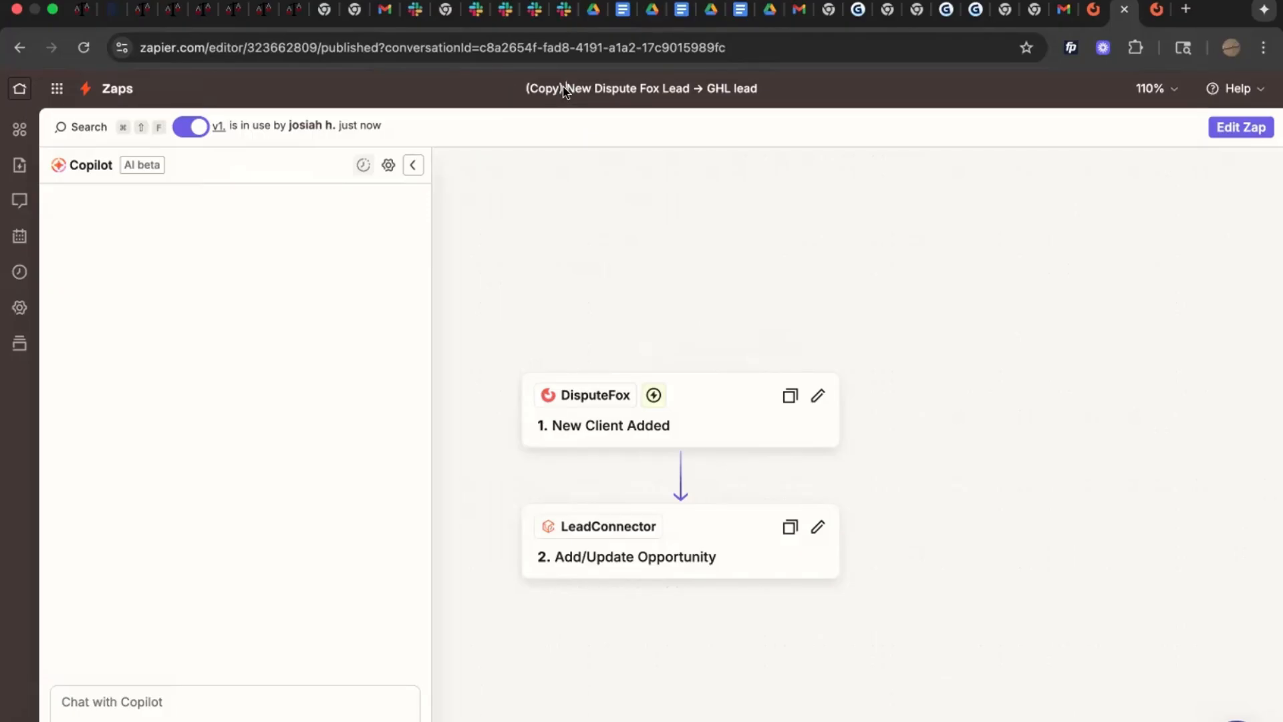
pyautogui.click(604, 121)
# - Rename the copied Zap as New Dispute Fox Signup → GHL Signup
pyautogui.click(788, 92)
pyautogui.click(638, 135)
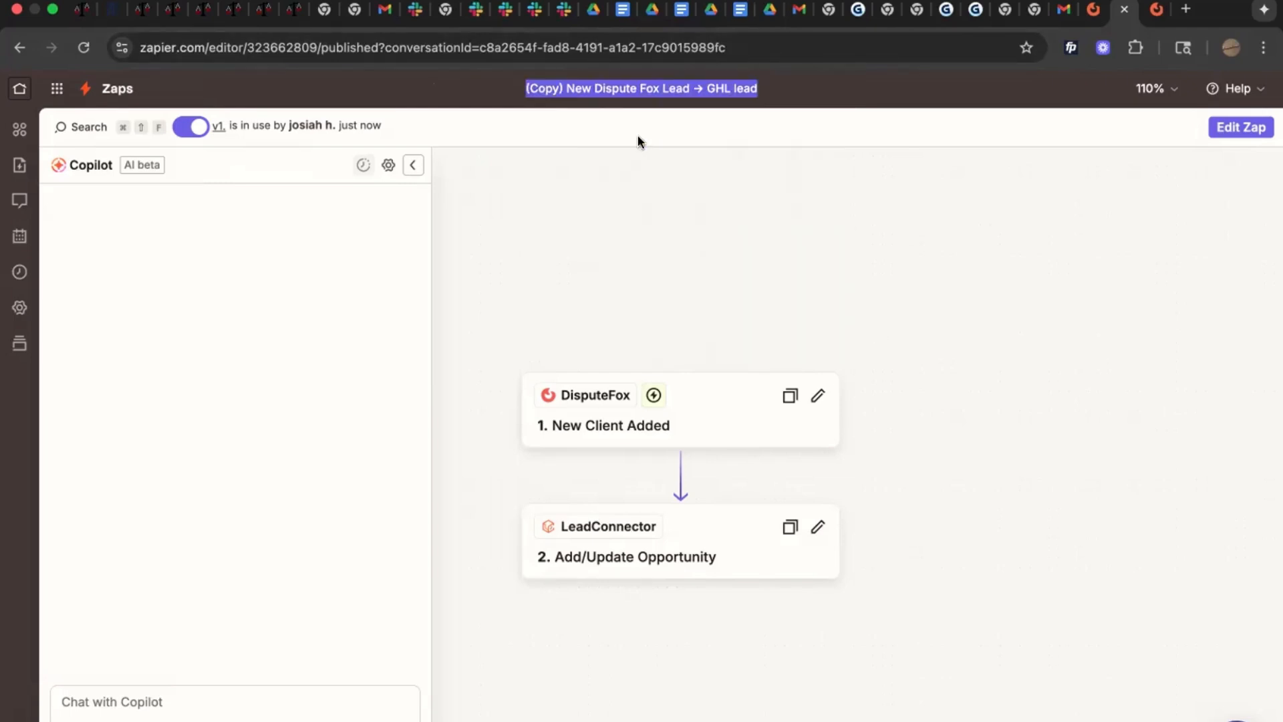
pyautogui.click(566, 89)
pyautogui.press('BackSpace')
pyautogui.press('BackSpace')
pyautogui.press('BackSpace')
pyautogui.press('BackSpace')
pyautogui.press('BackSpace')
pyautogui.press('BackSpace')
pyautogui.press('BackSpace')
pyautogui.doubleClick(655, 88)
pyautogui.write('Signup')
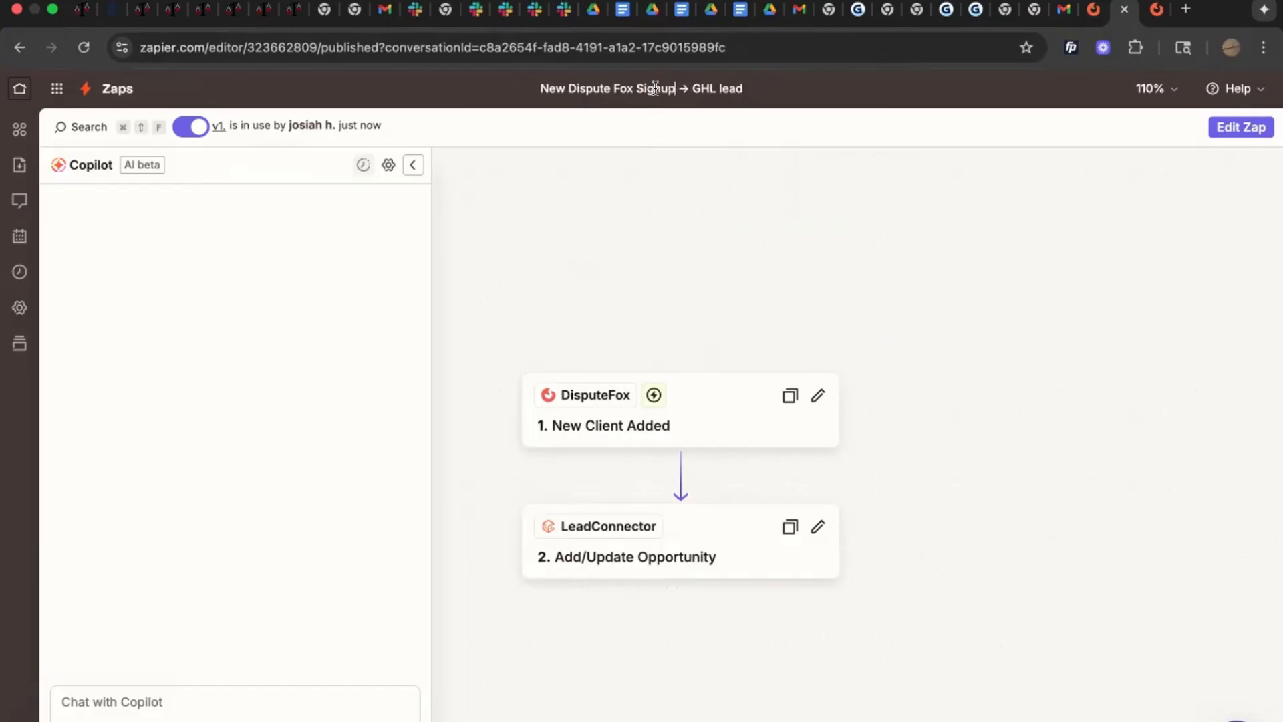
pyautogui.doubleClick(732, 88)
pyautogui.write('Sig')
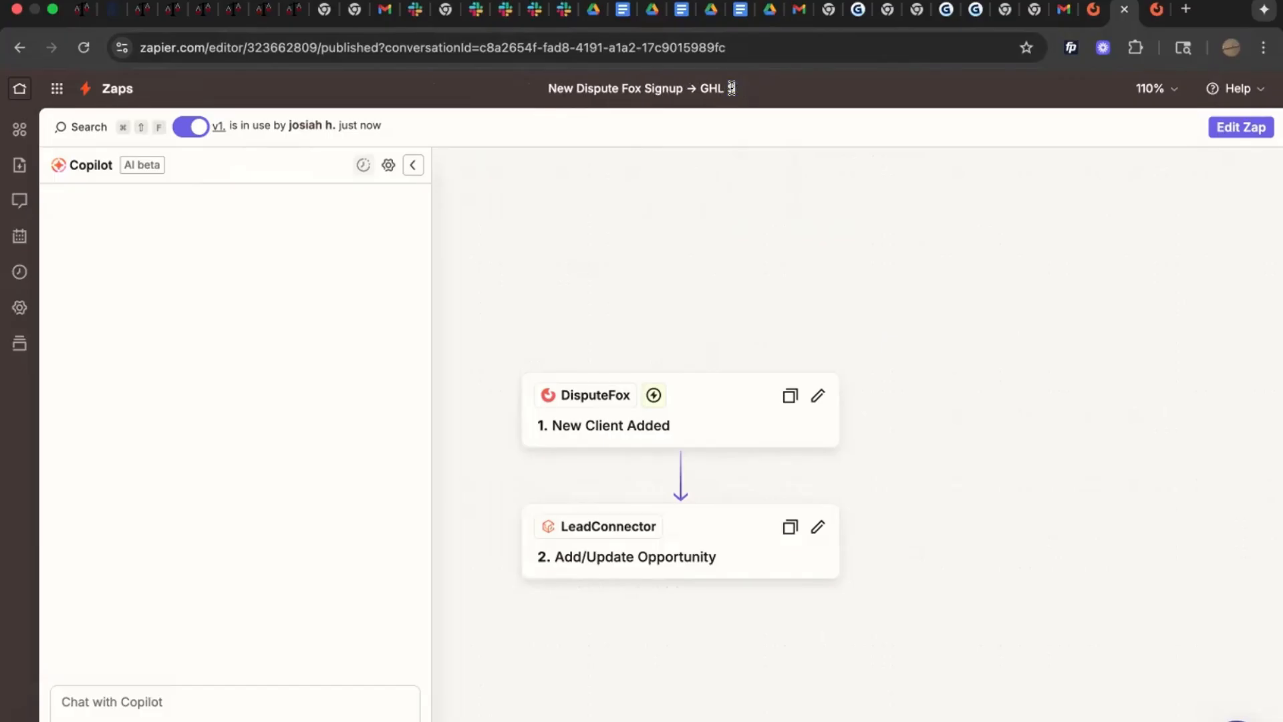
pyautogui.write('up')
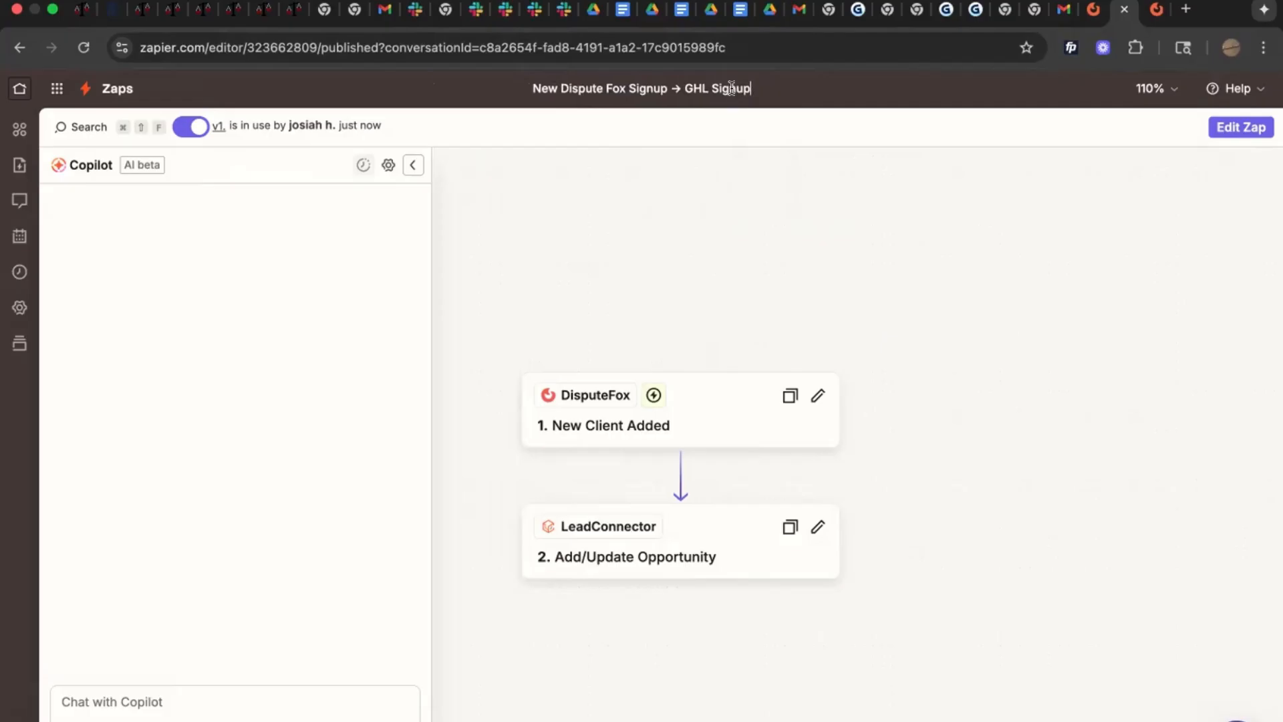
pyautogui.click(924, 108)
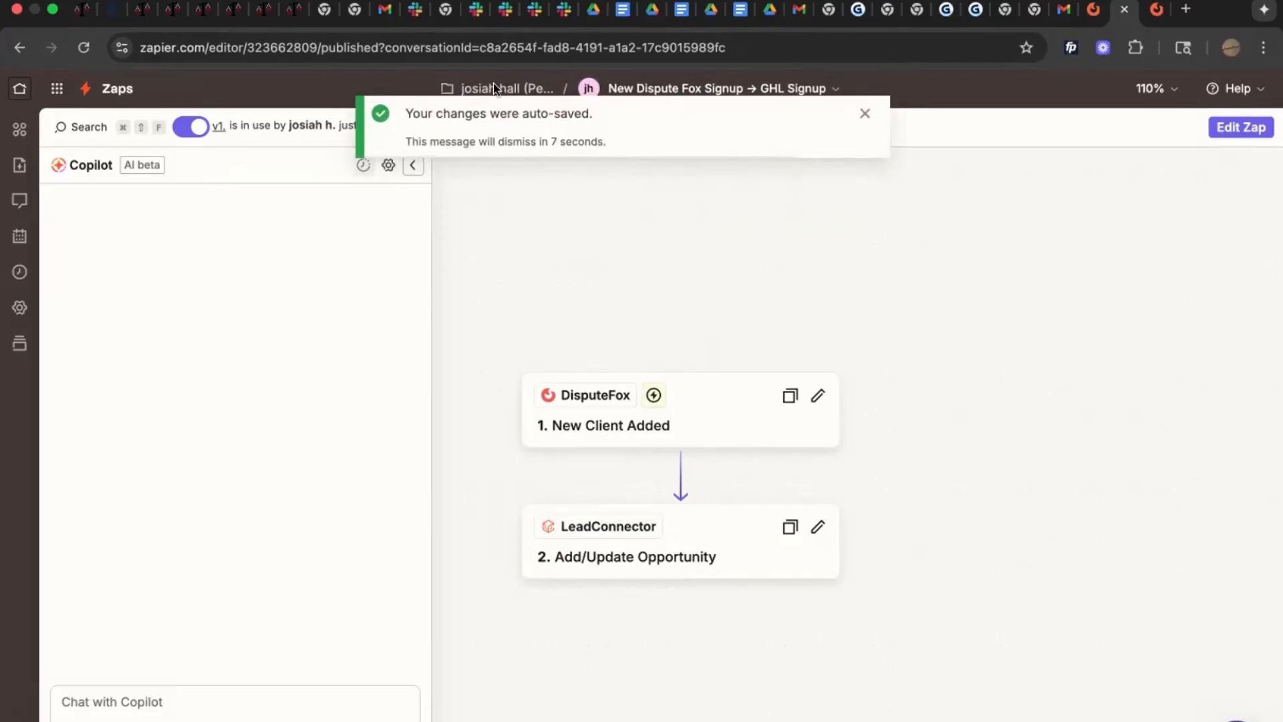
# - Dismiss the auto-save notice and return to the personal folder that holds the Zaps
pyautogui.click(864, 113)
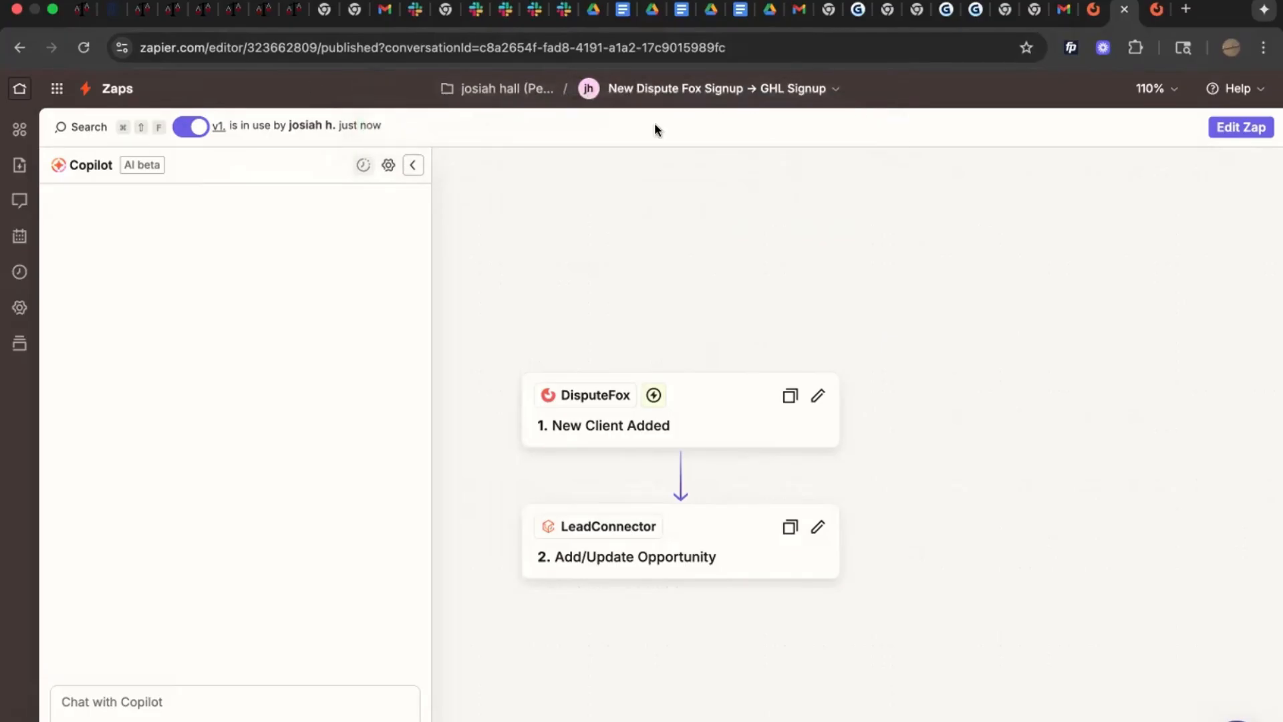
pyautogui.click(491, 90)
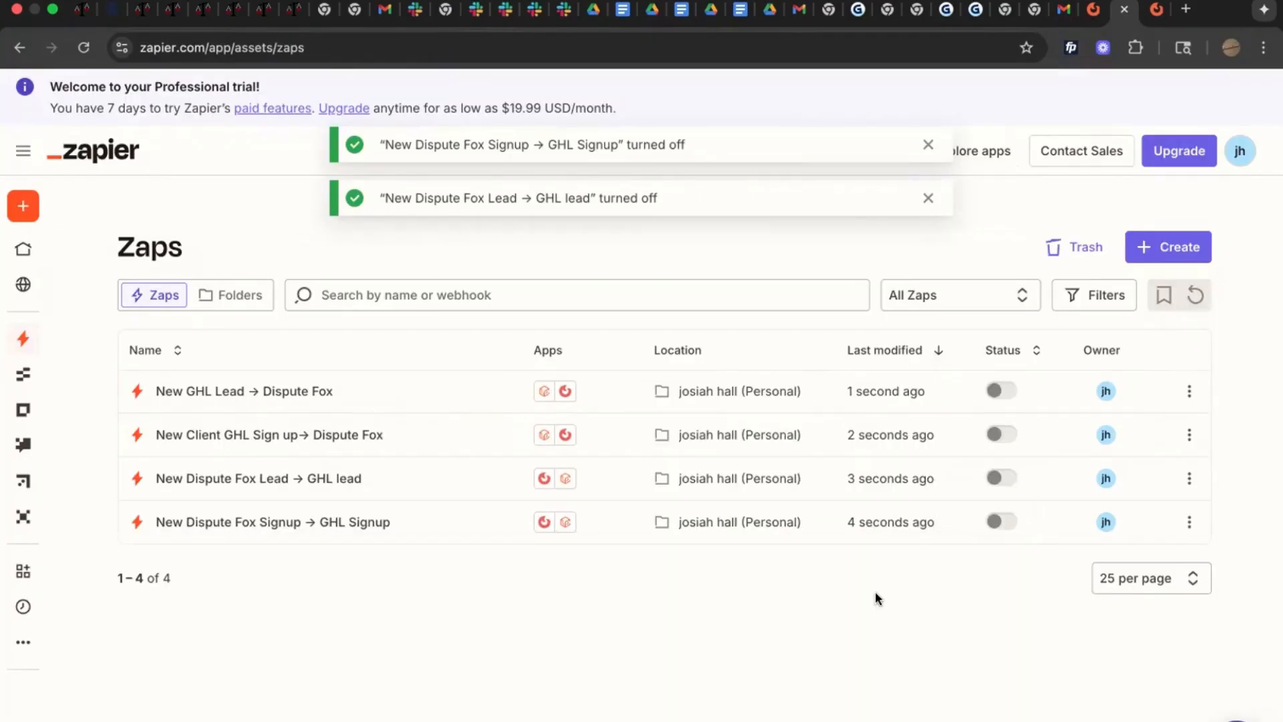